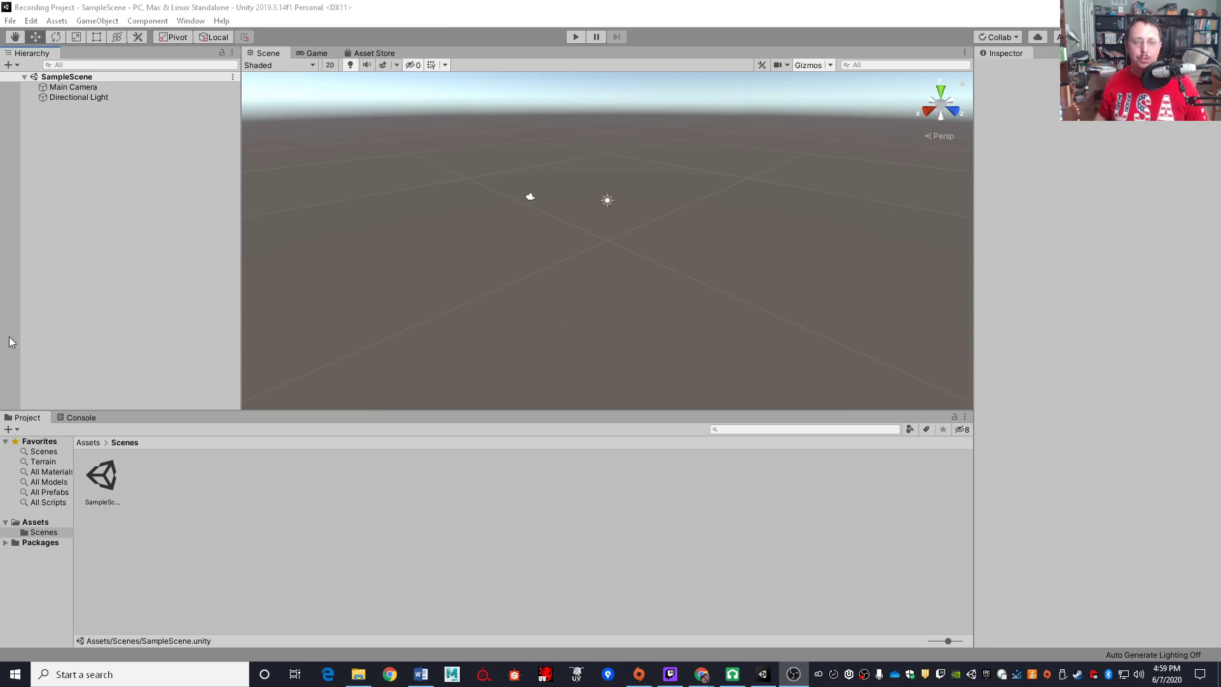
Start a custom package import from the Assets context menu, then cancel it
right_click(219, 540)
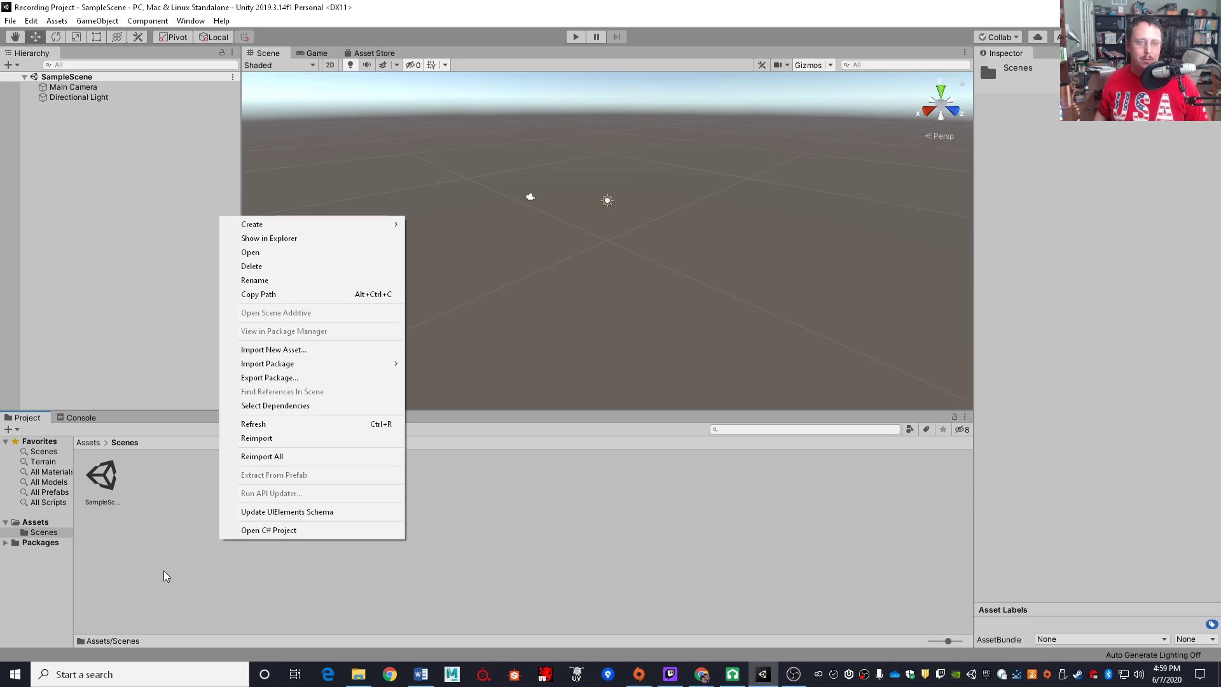
left_click(63, 22)
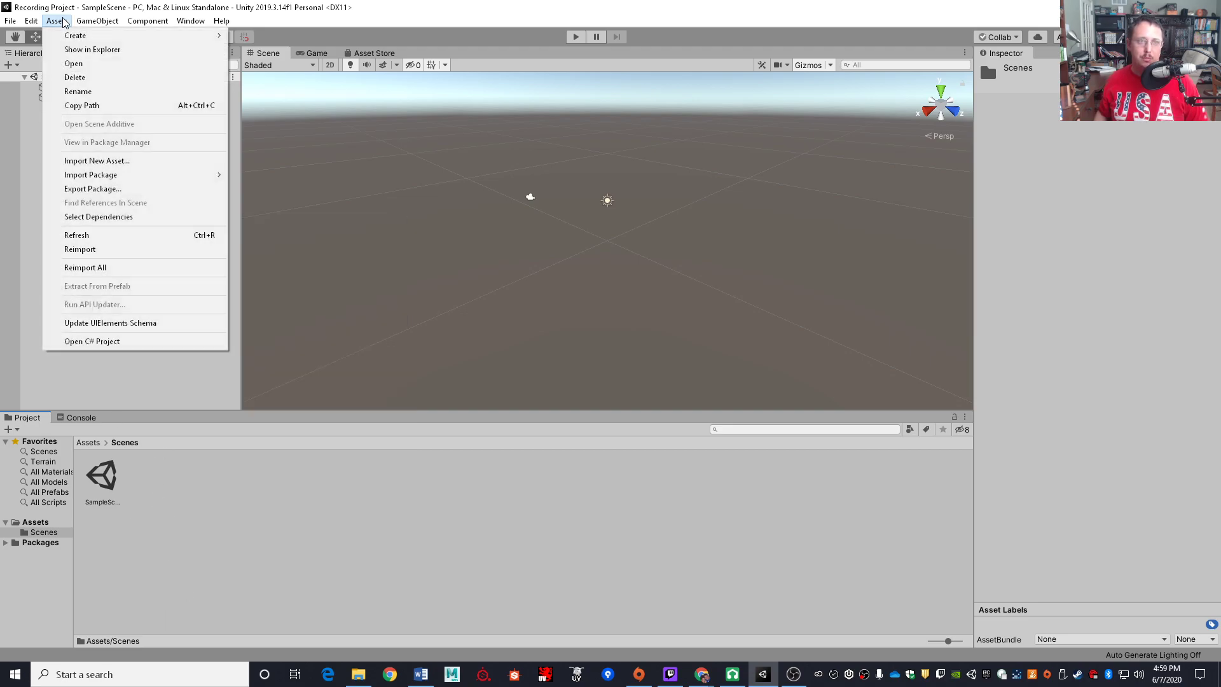
right_click(156, 493)
mouse_move(241, 313)
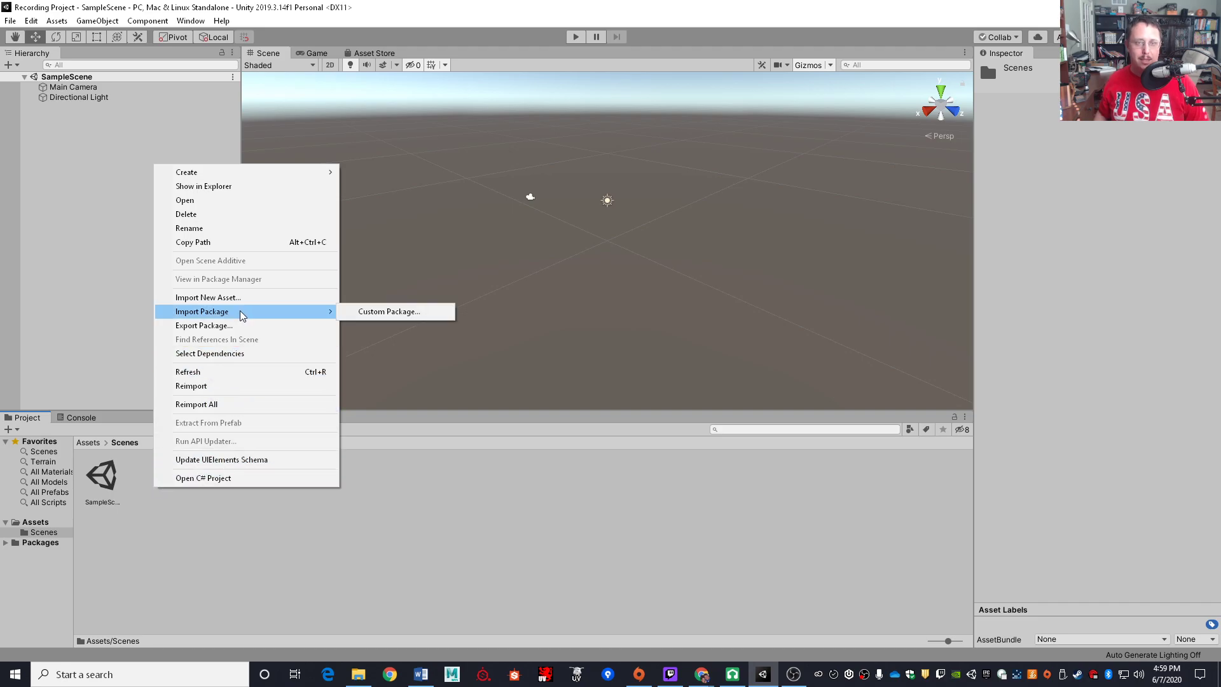
left_click(396, 313)
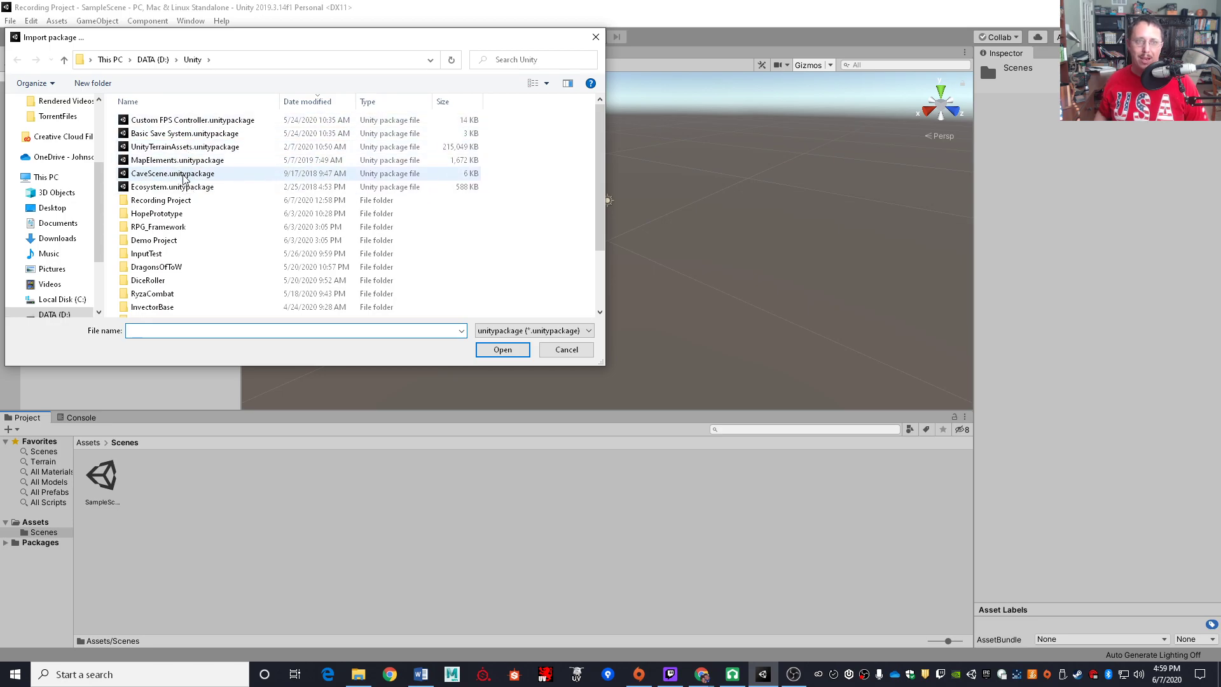
left_click(564, 350)
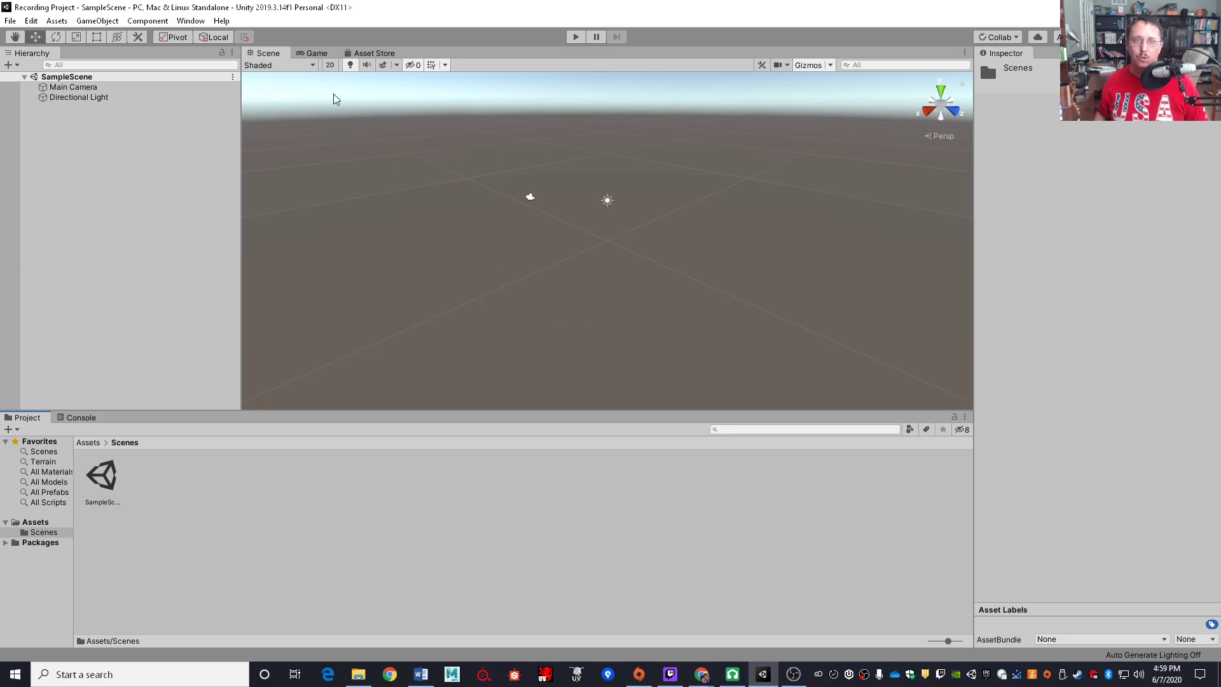
Search My Assets in the Asset Store for 'playmaker' and open the Playmaker product page
left_click(363, 54)
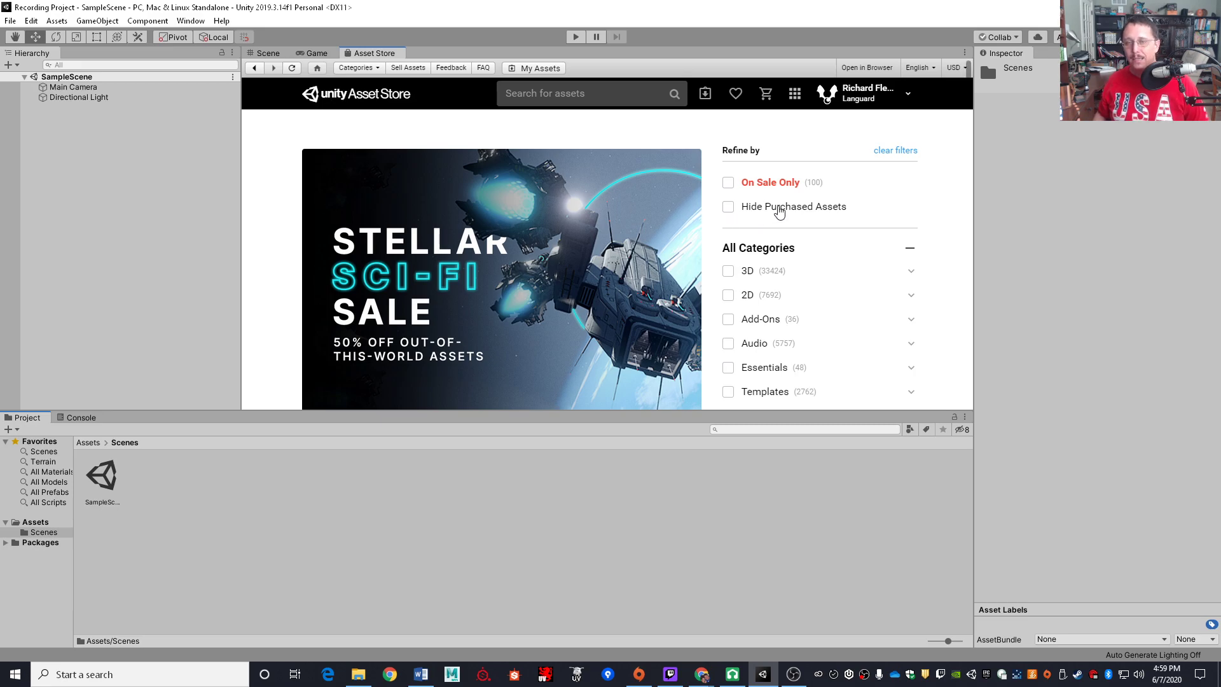
left_click(706, 94)
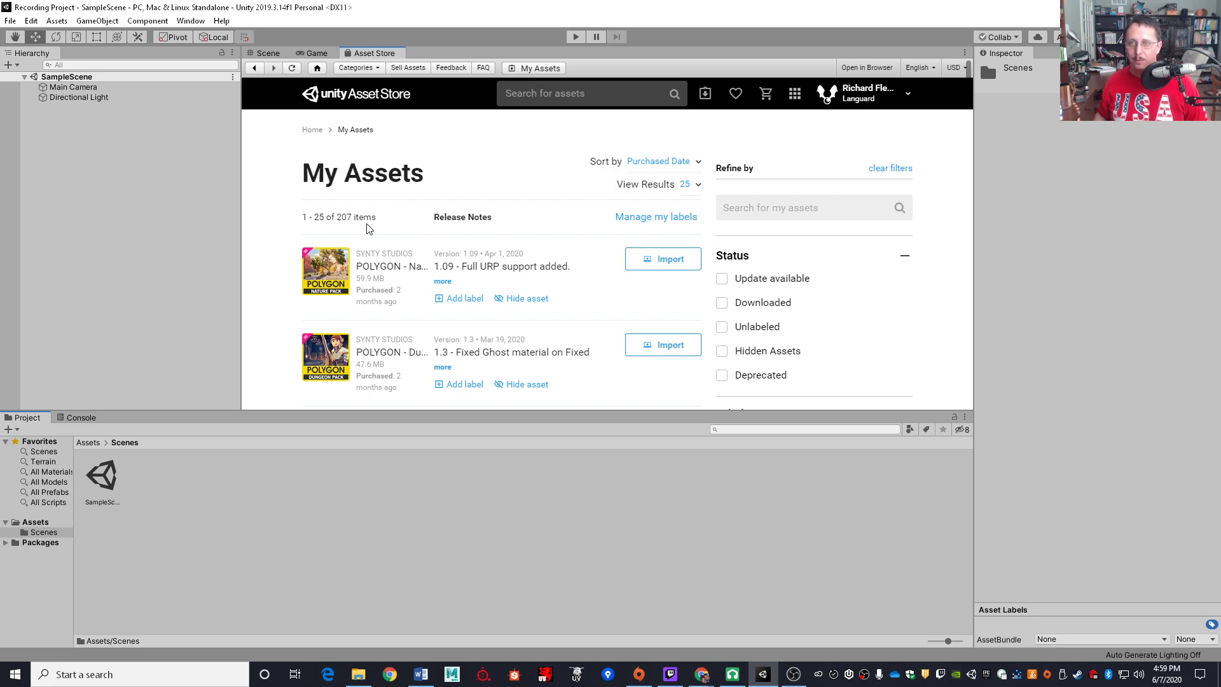
left_click(563, 95)
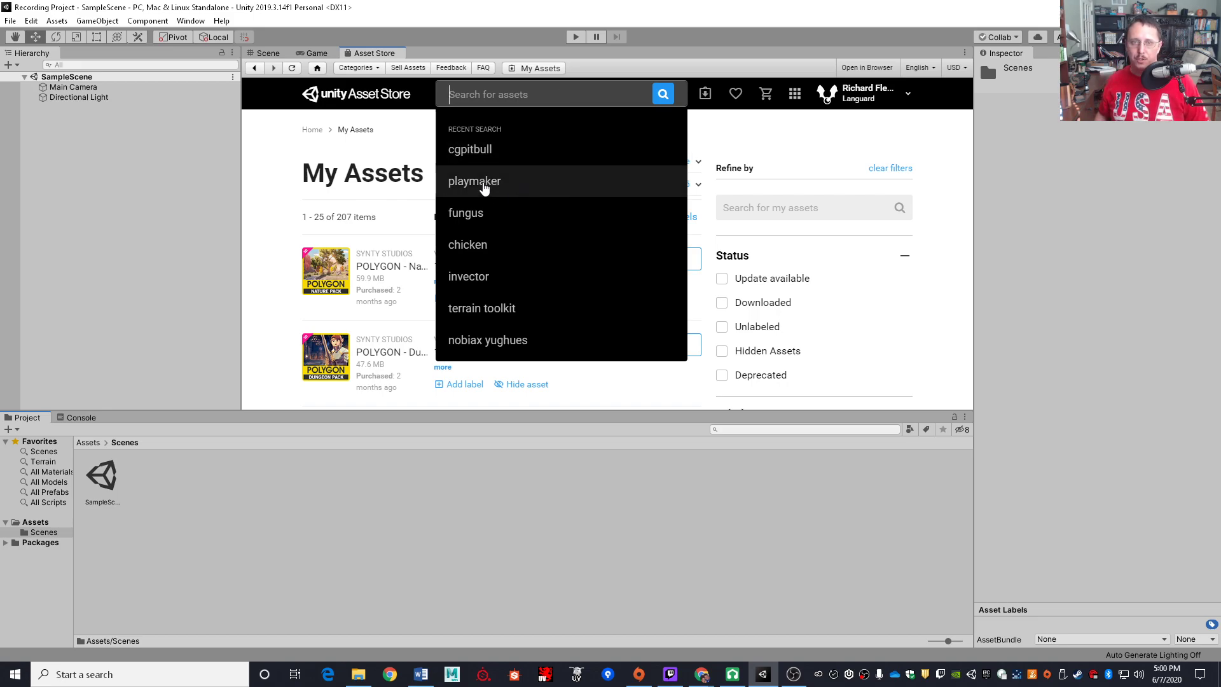
left_click(485, 184)
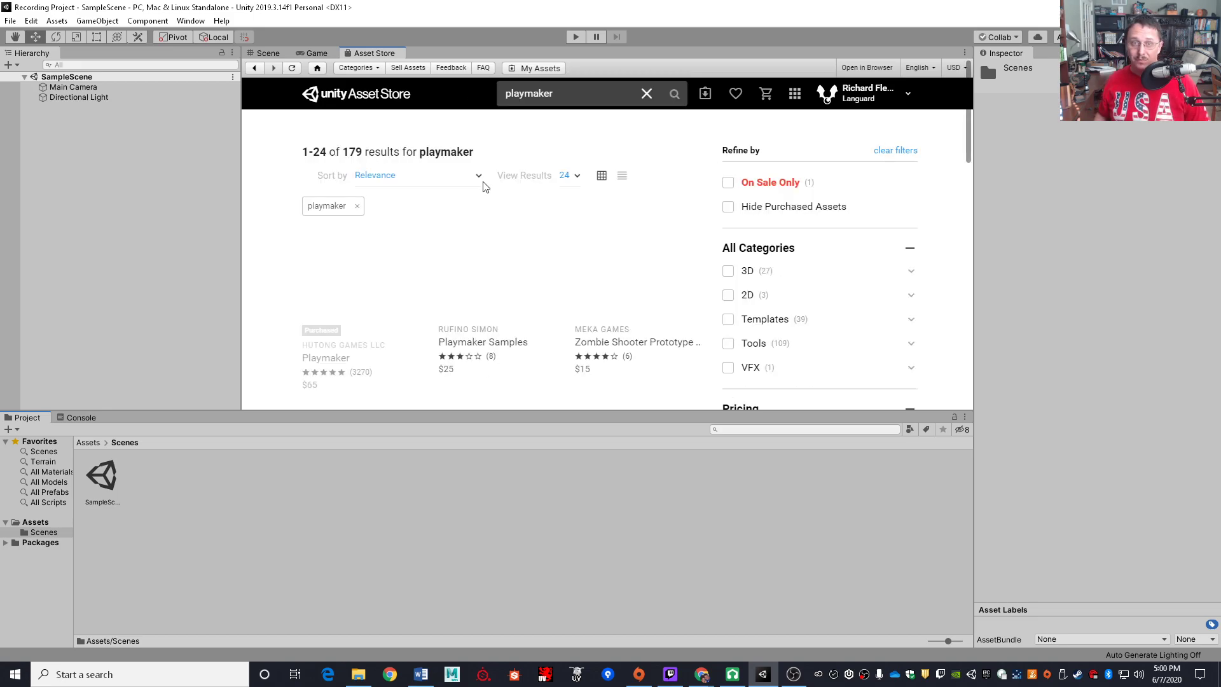
mouse_move(357, 259)
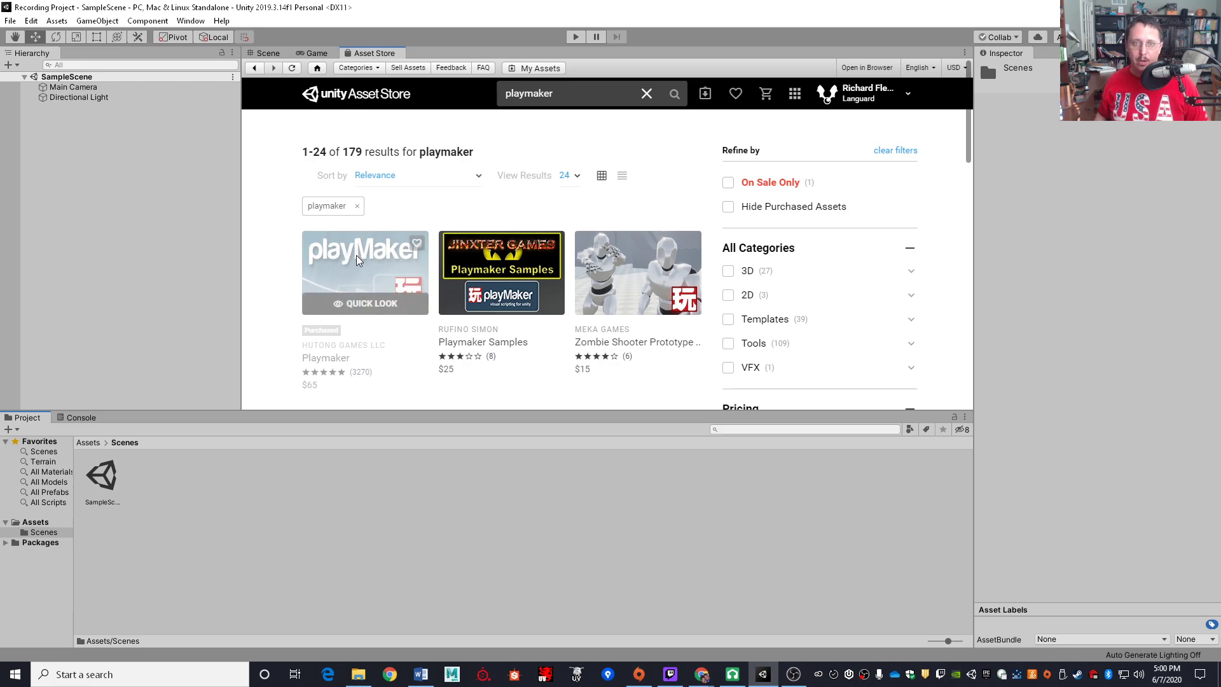
left_click(357, 259)
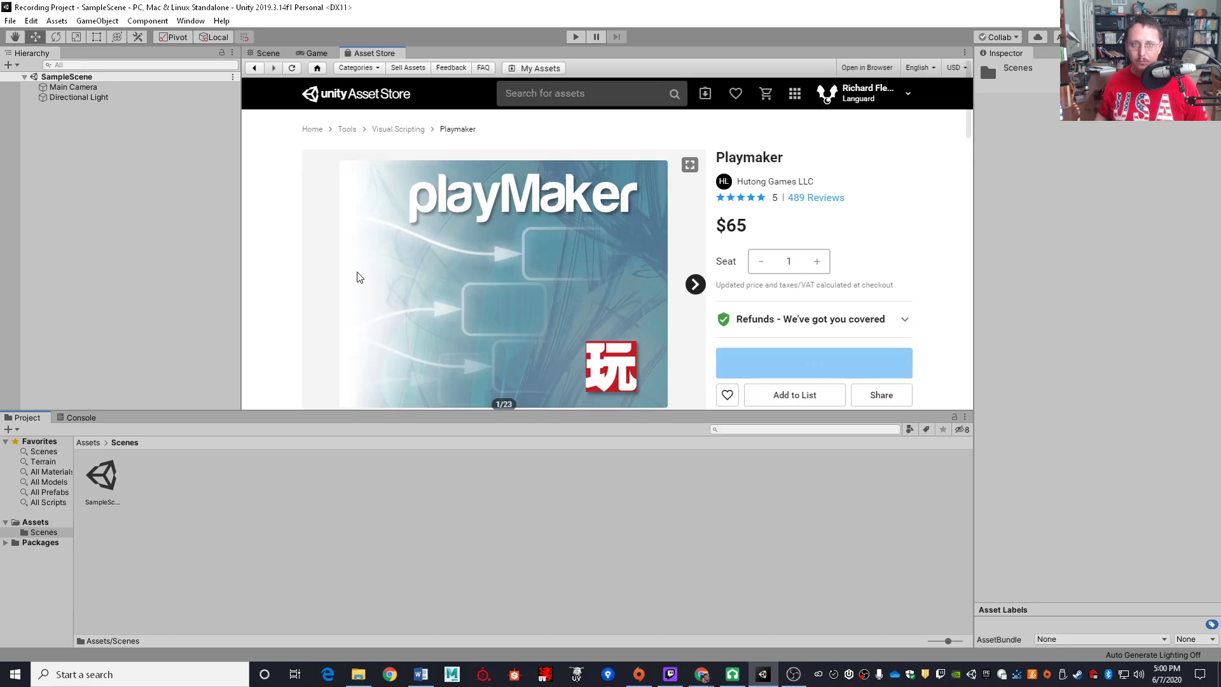
scroll(586, 299, "down", 3)
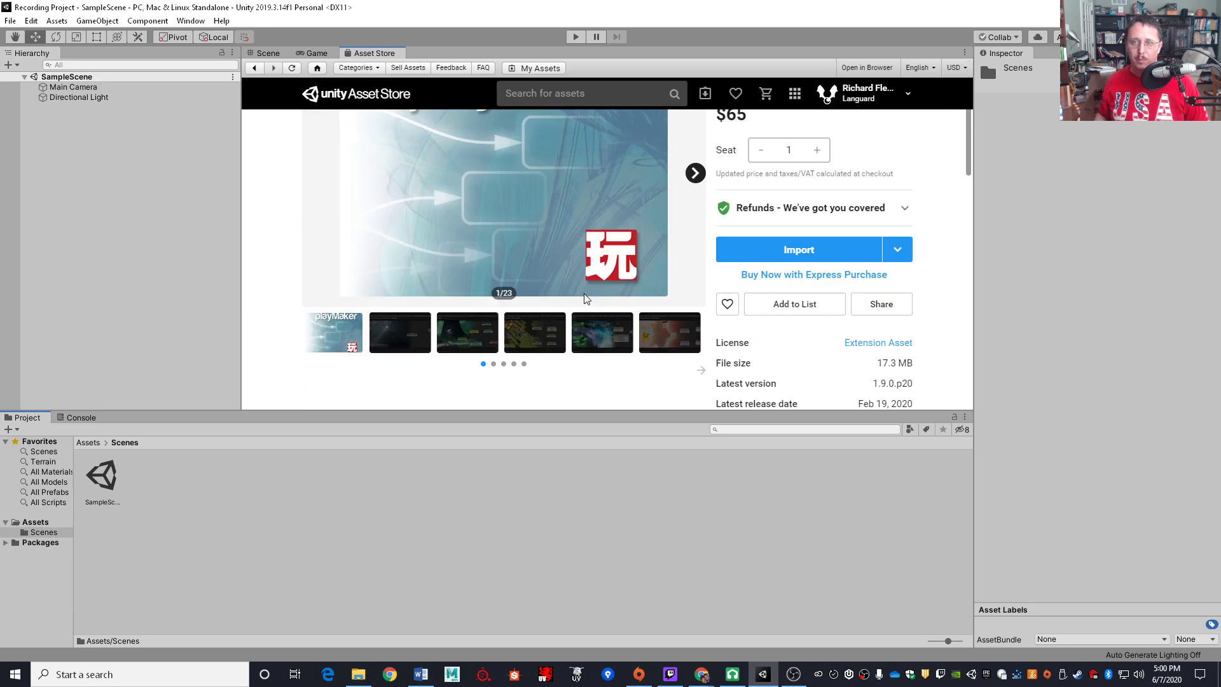
scroll(678, 299, "up", 1)
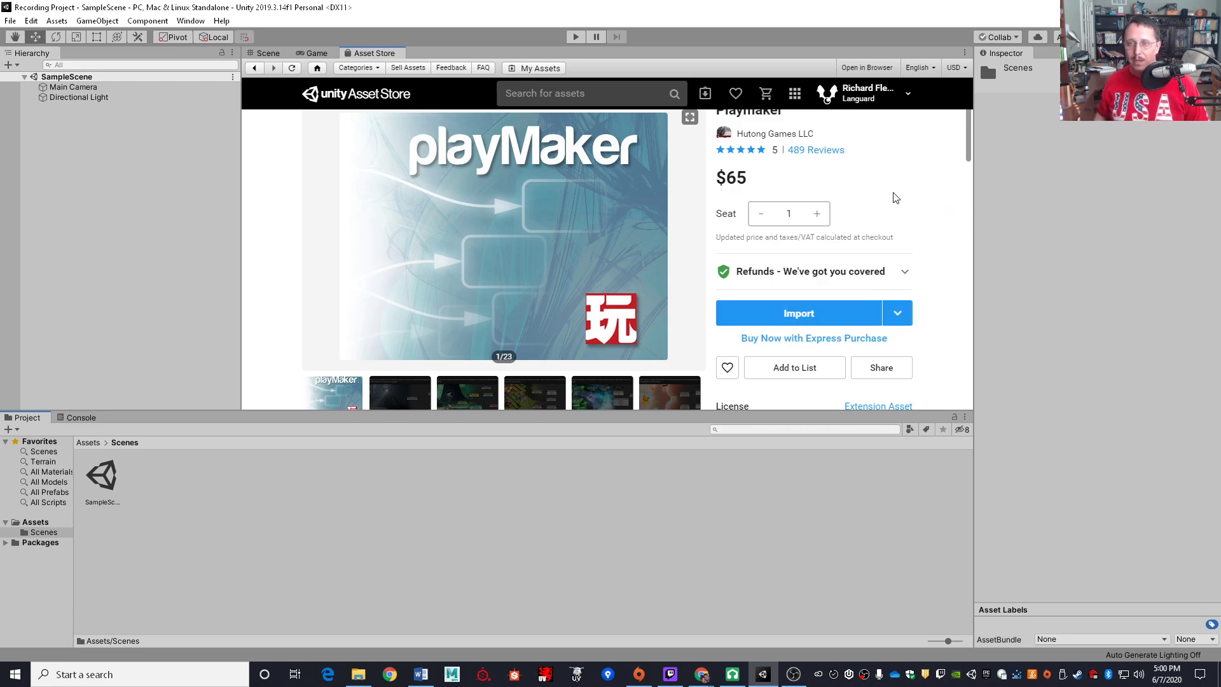
Import all Playmaker package files from the Asset Store page and dismiss the PlayMaker welcome window
left_click(819, 323)
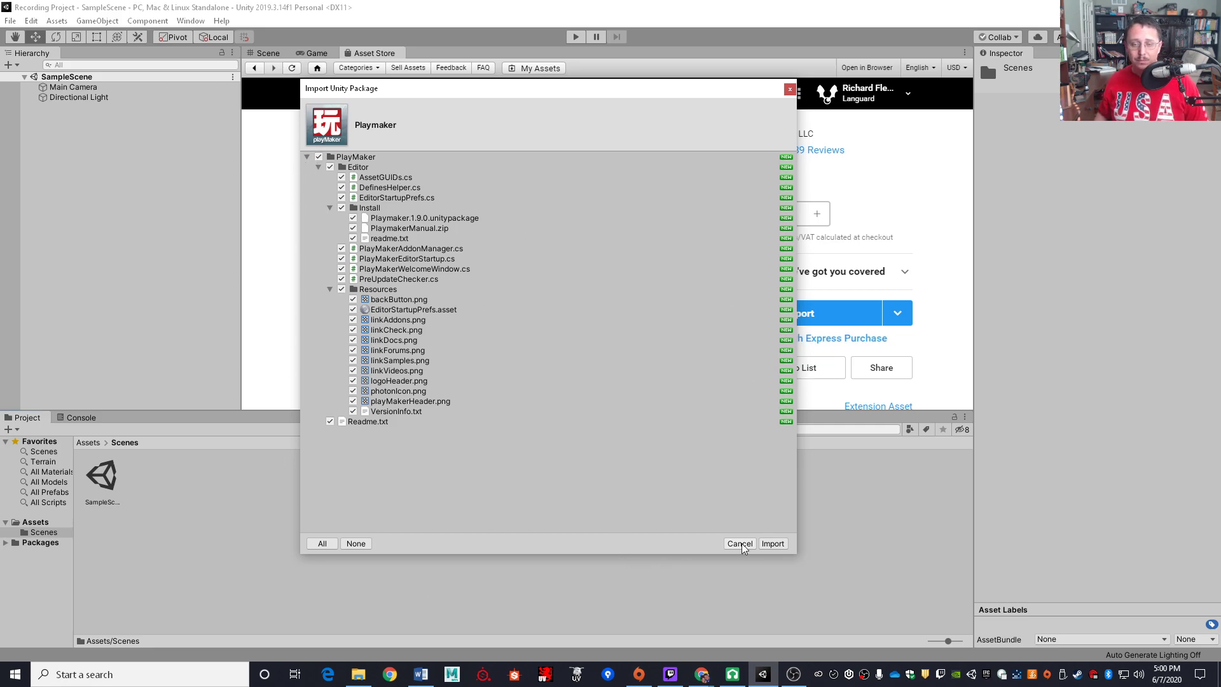
left_click(771, 543)
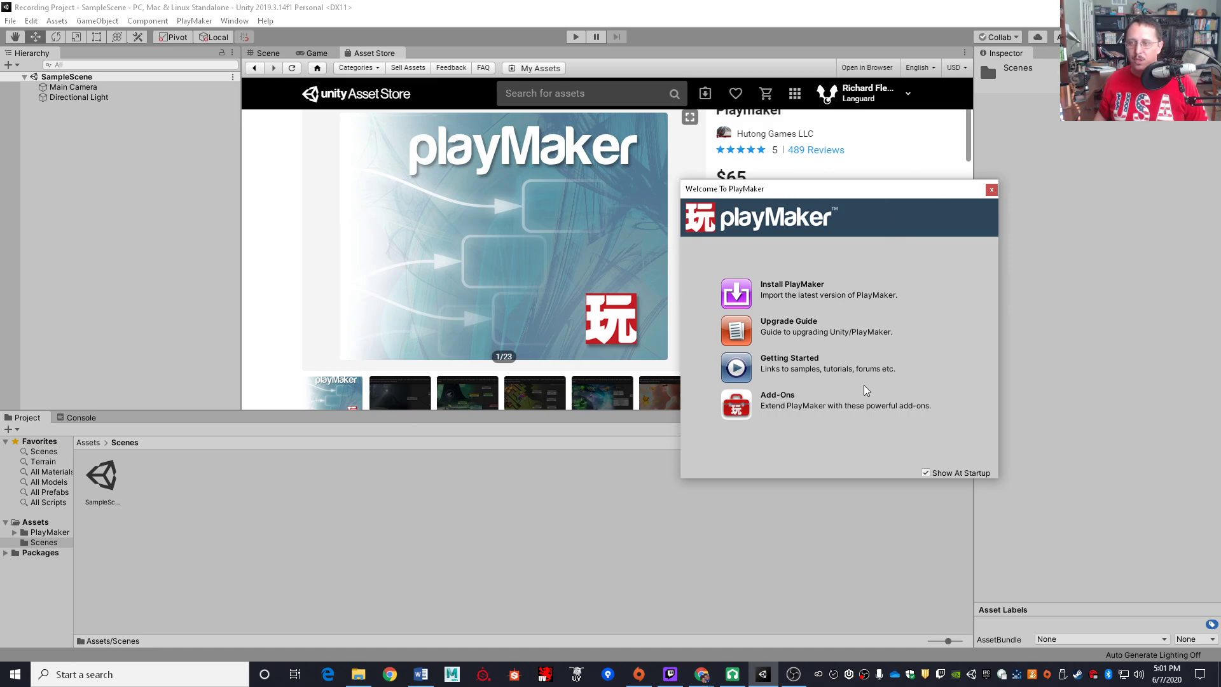
left_click(992, 189)
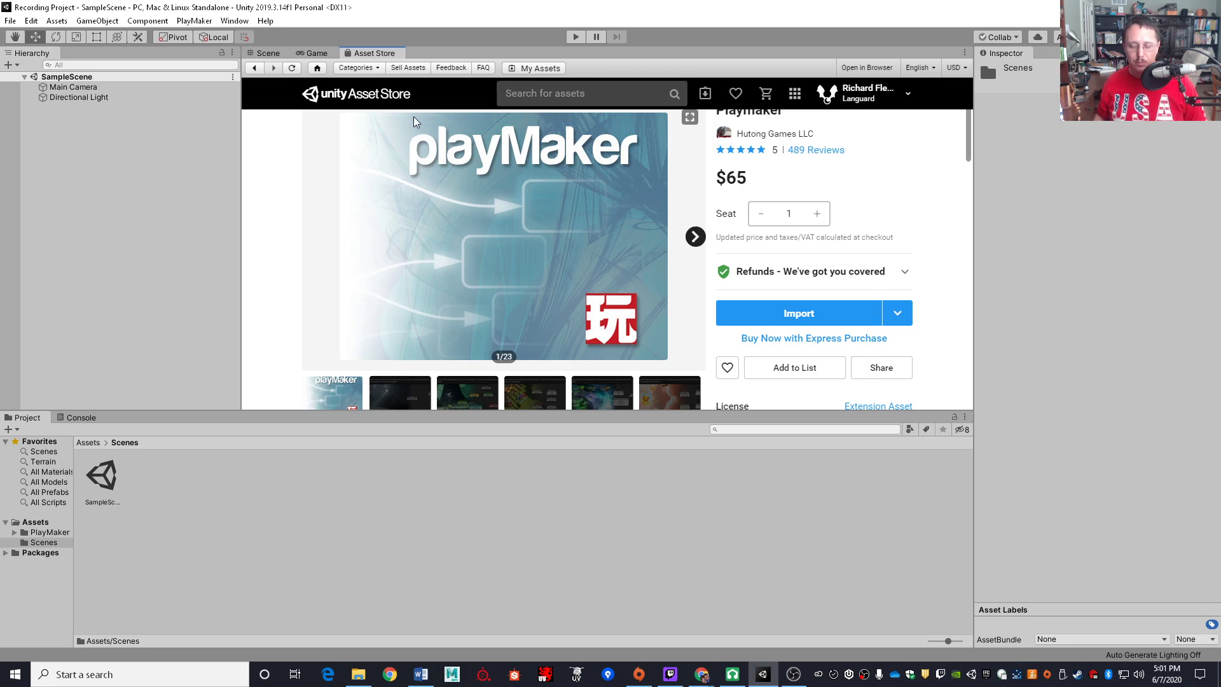
Run the PlayMaker installer for version 1.9.0.p20, confirming a project backup exists
left_click(205, 24)
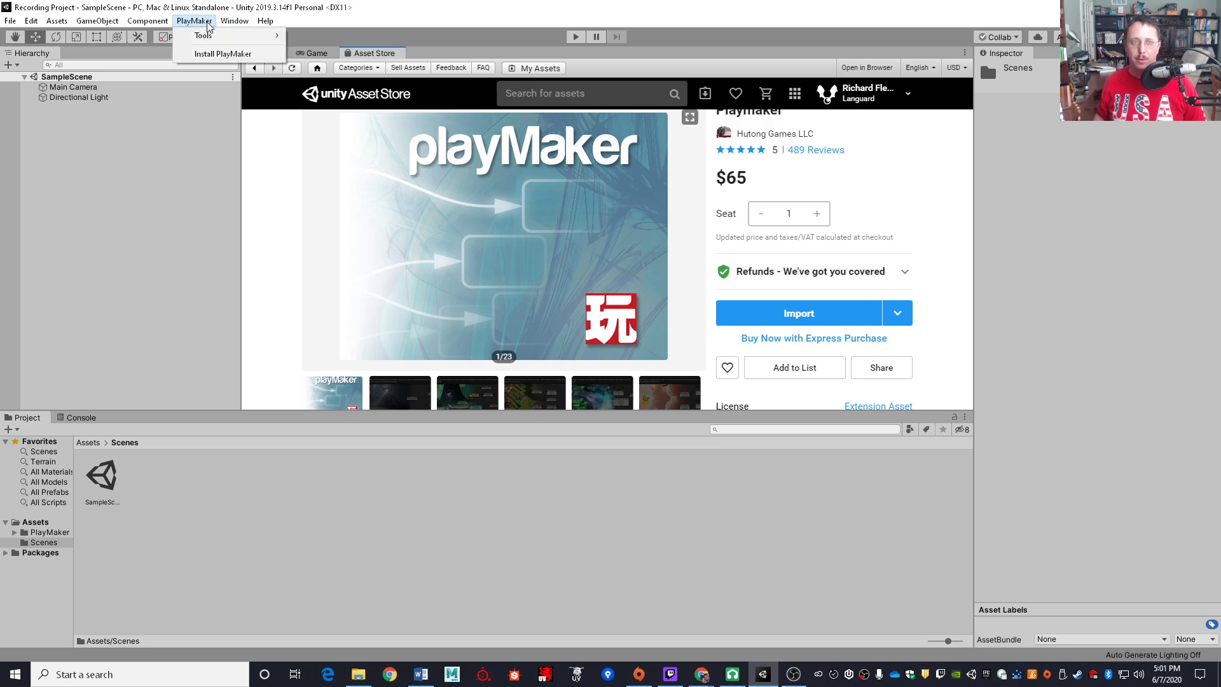
left_click(201, 56)
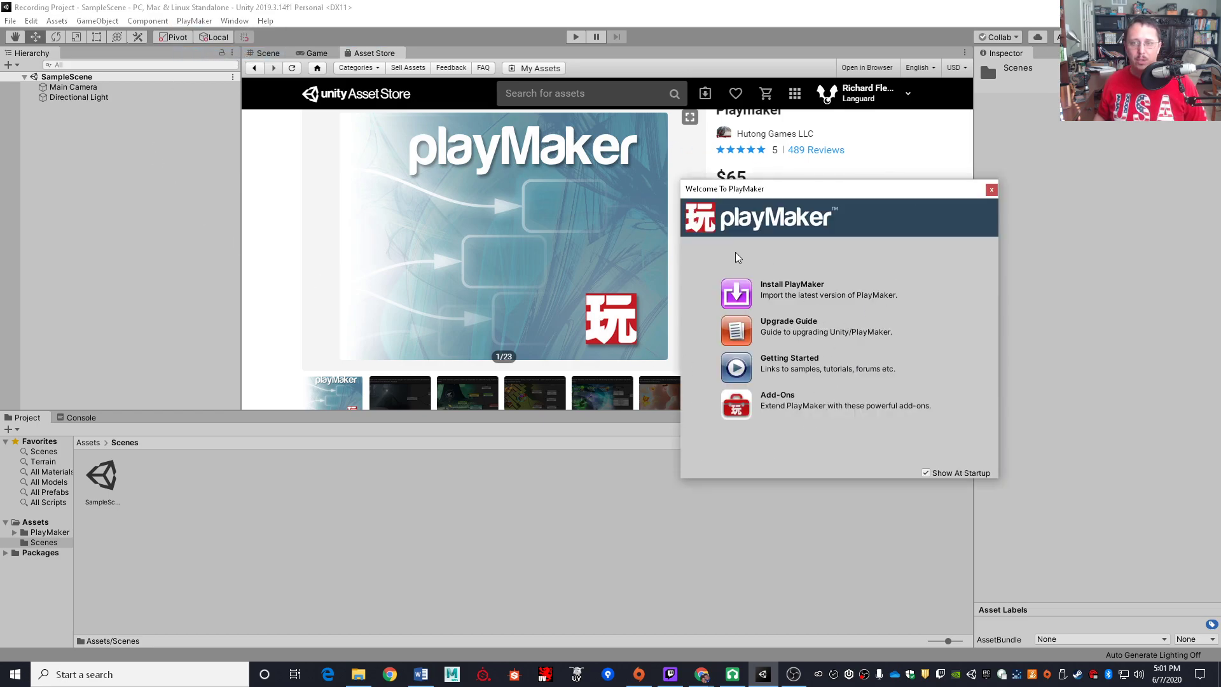
left_click(789, 295)
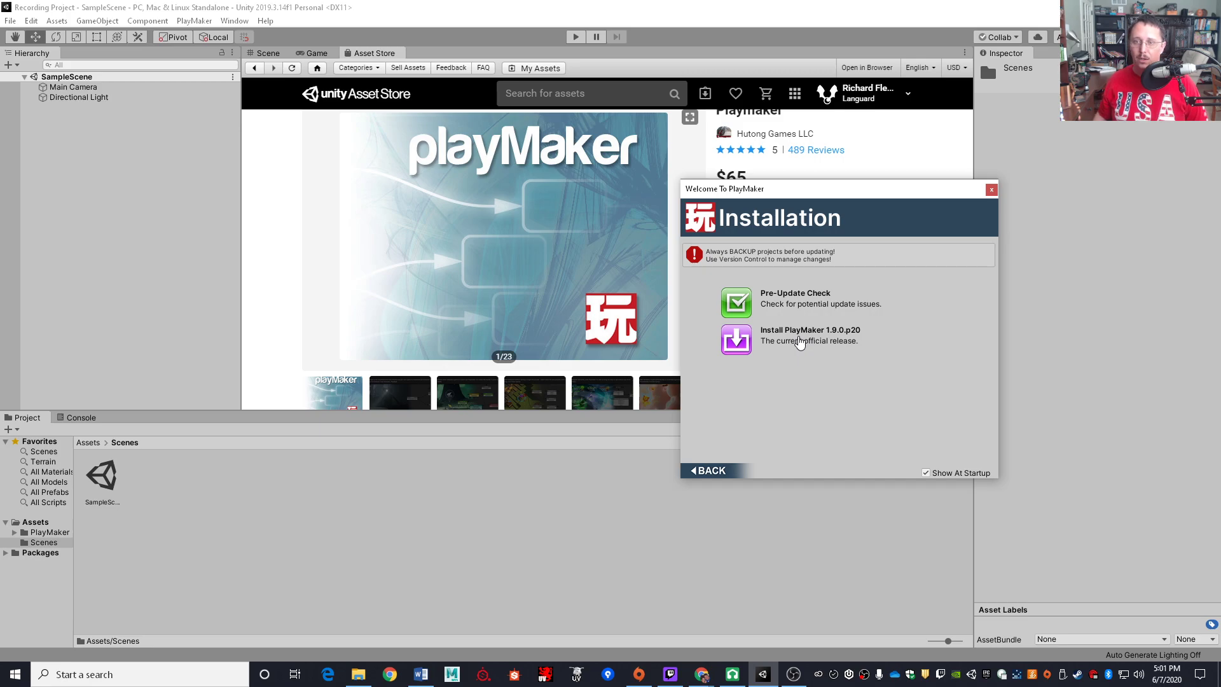
left_click(805, 336)
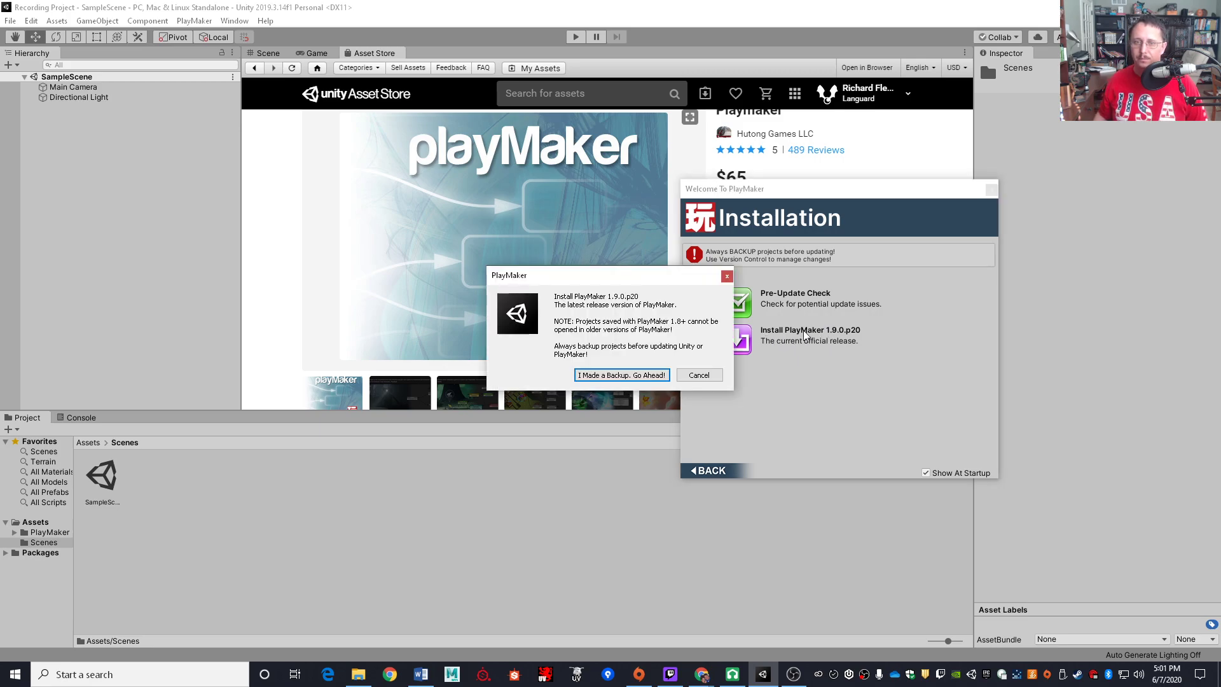
left_click(627, 376)
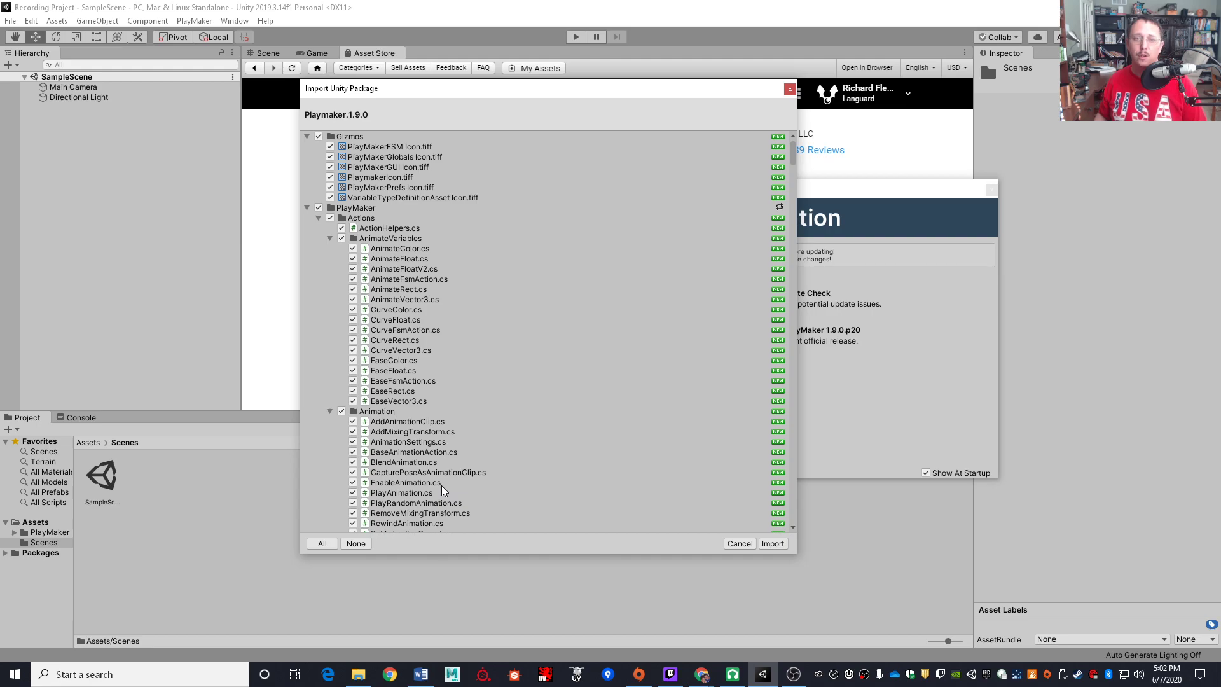
Import all the listed Playmaker 1.9.0 files, including Gizmos and Actions
left_click(774, 544)
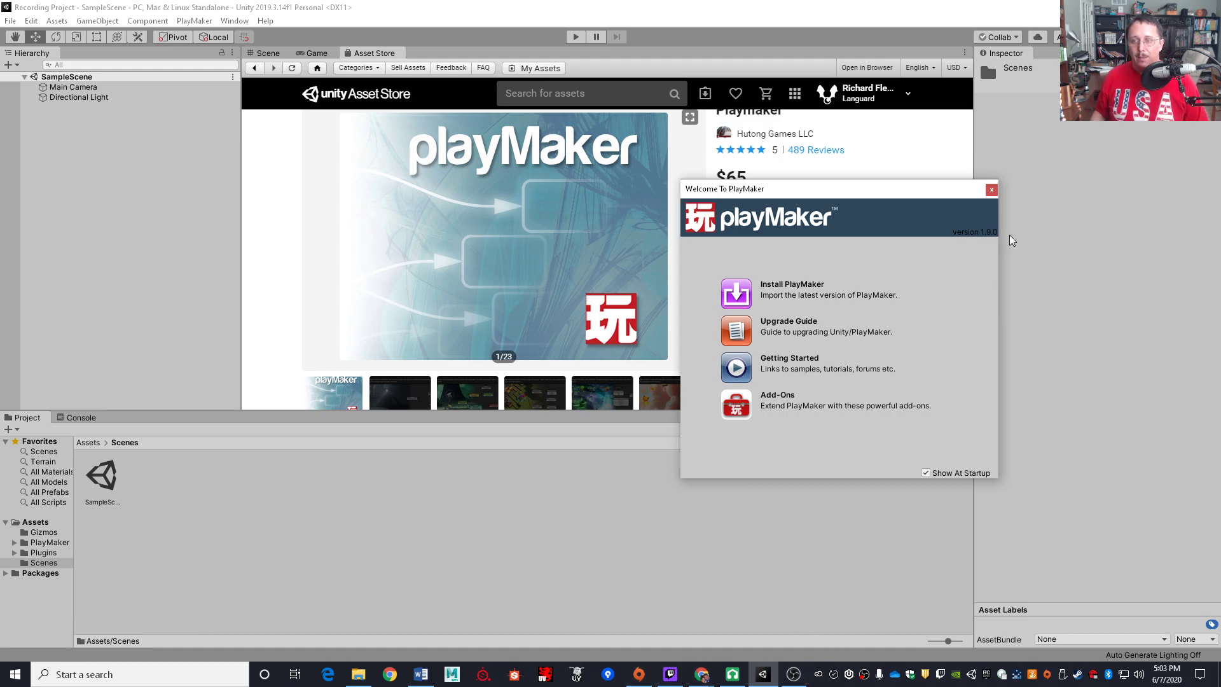
Close the Welcome To PlayMaker window and return to the SampleScene Scene view
left_click_drag(835, 192, 784, 188)
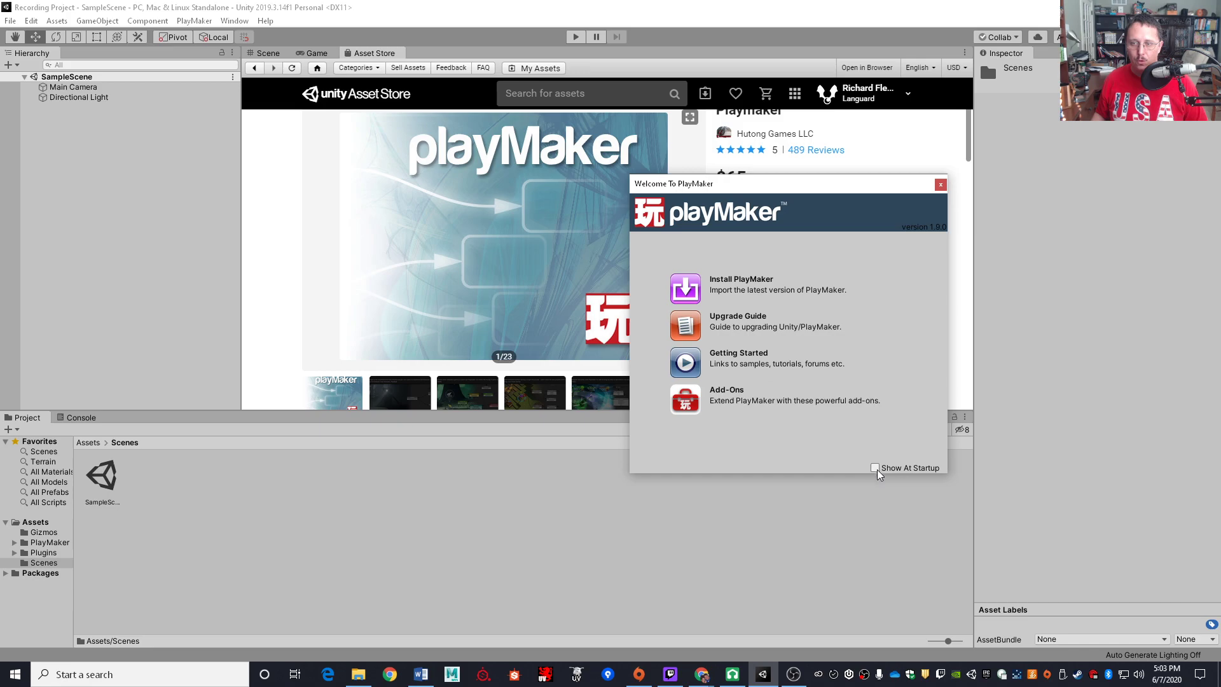
left_click(941, 185)
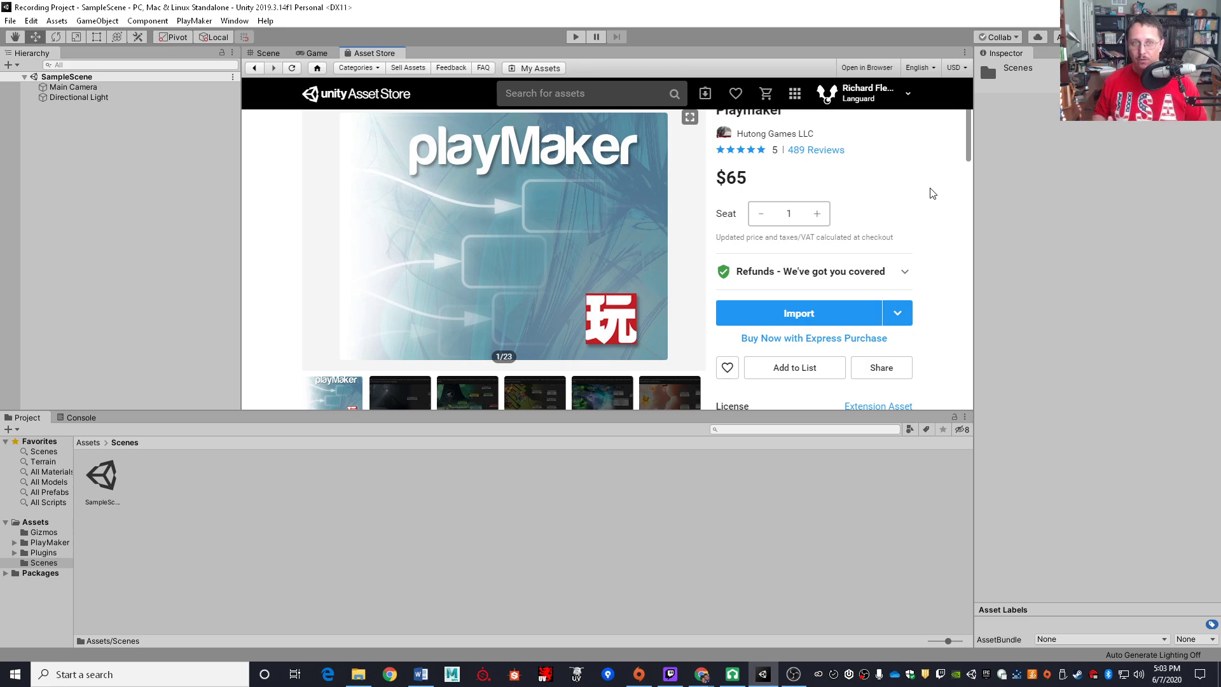
left_click(261, 56)
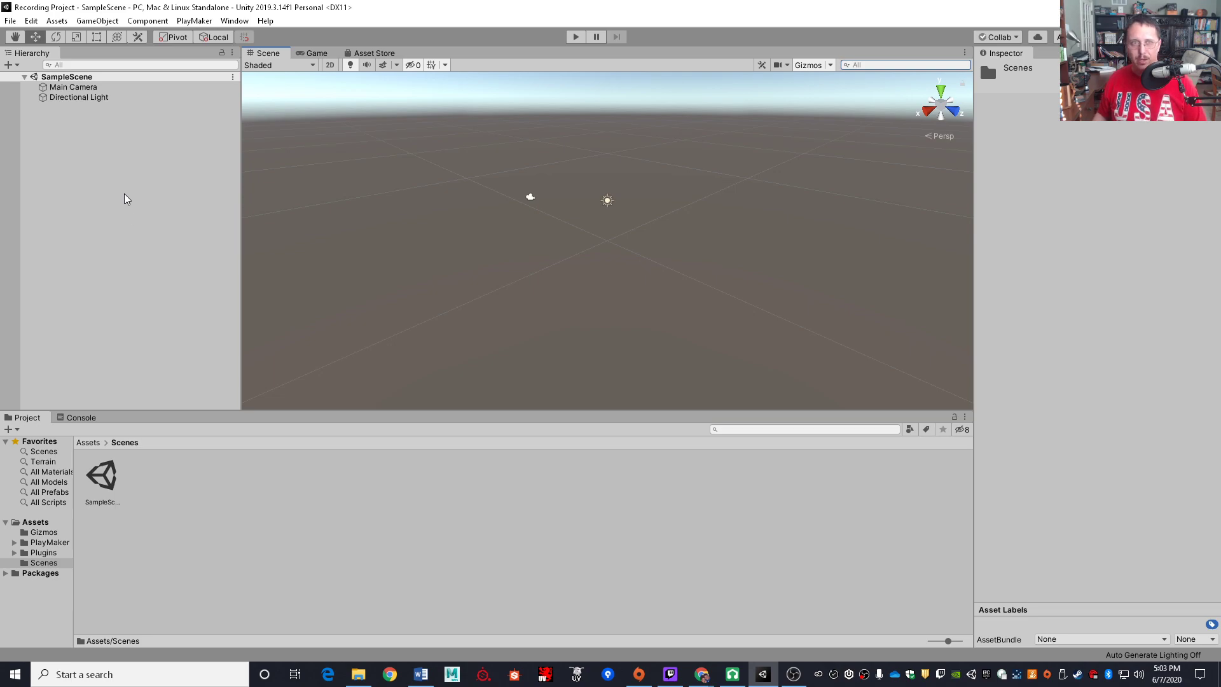
Open the PlayMaker Editor window and bring the floating window into view
left_click(197, 23)
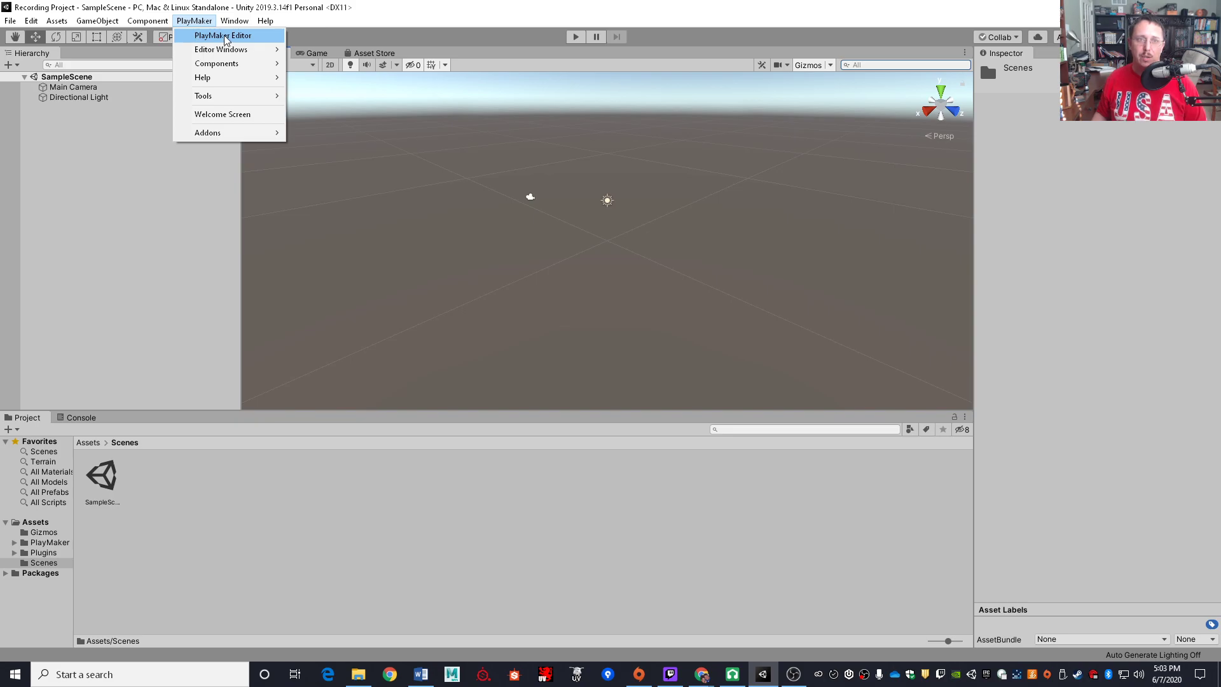
left_click(205, 36)
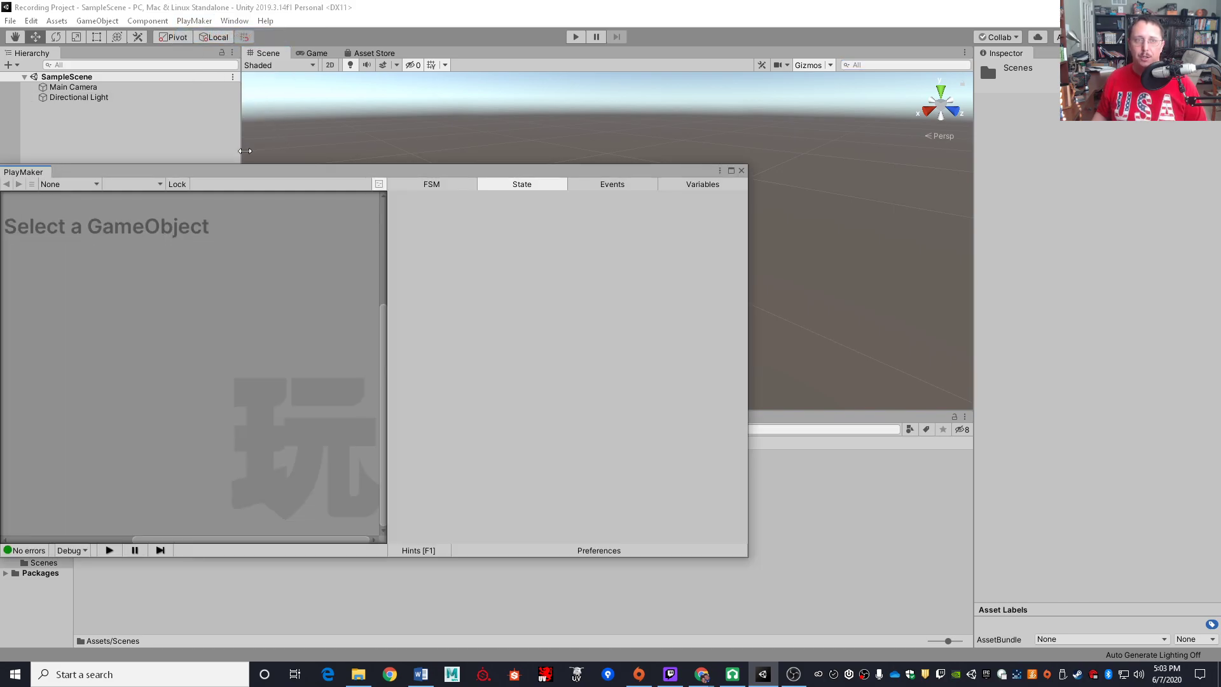
left_click_drag(254, 170, 536, 146)
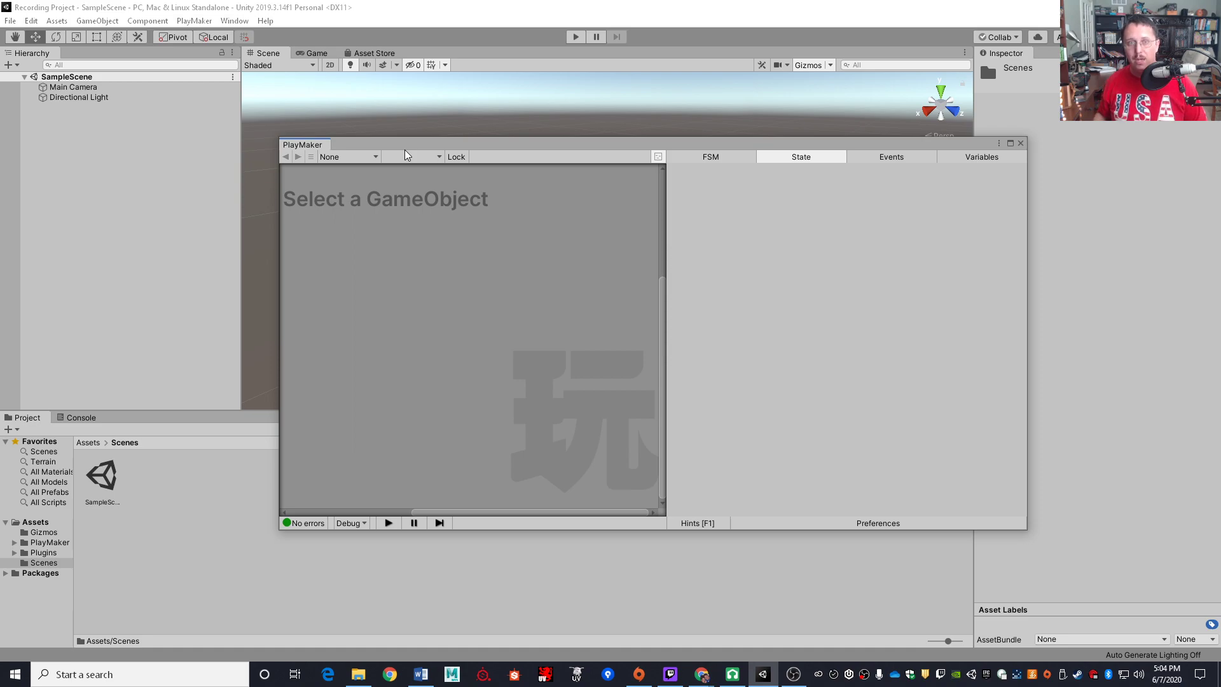
left_click_drag(404, 150, 452, 159)
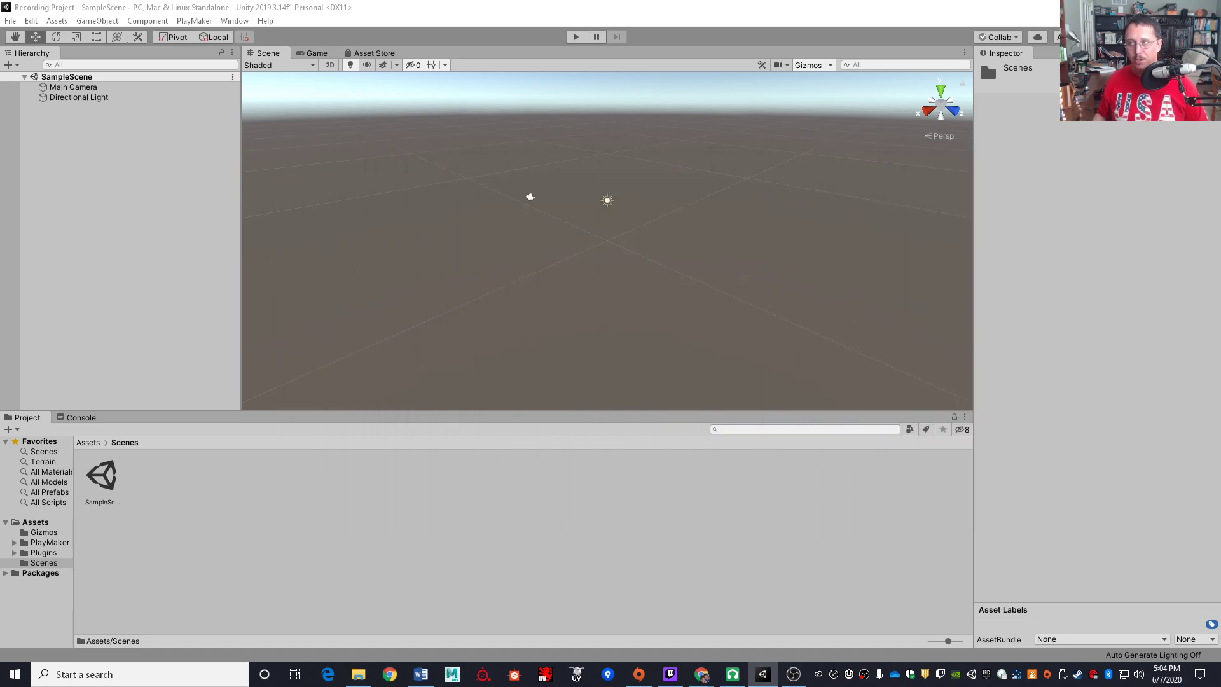
left_click_drag(1220, 96, 292, 120)
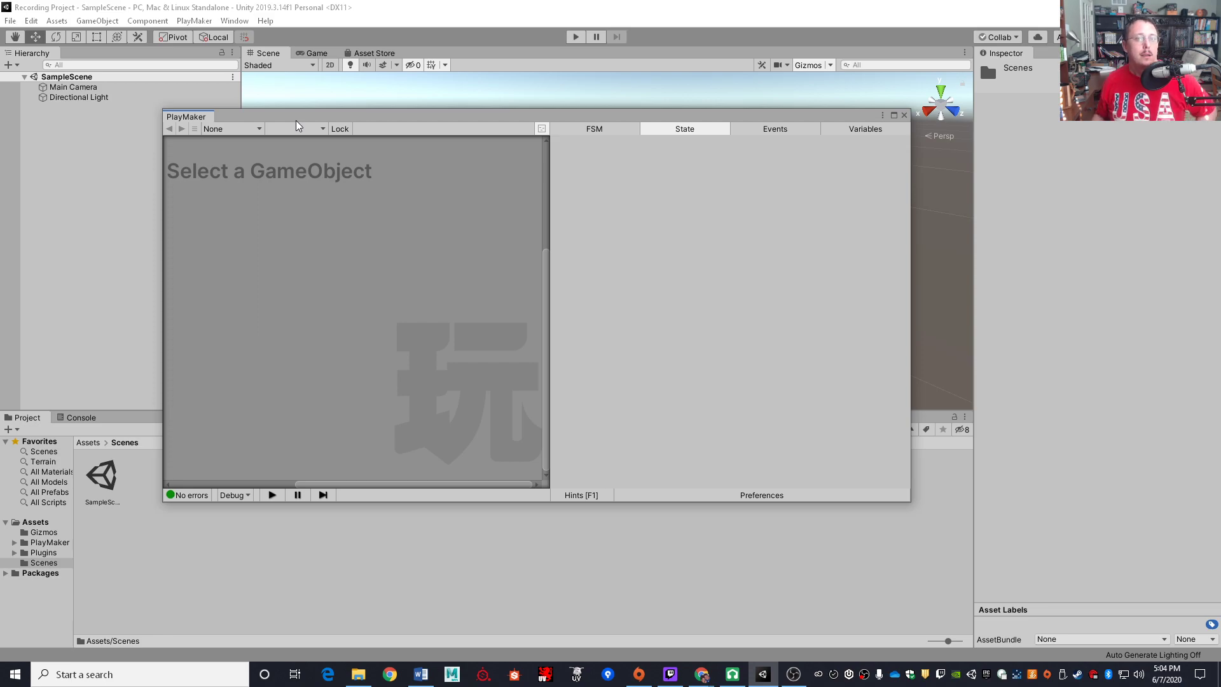
left_click_drag(296, 120, 414, 128)
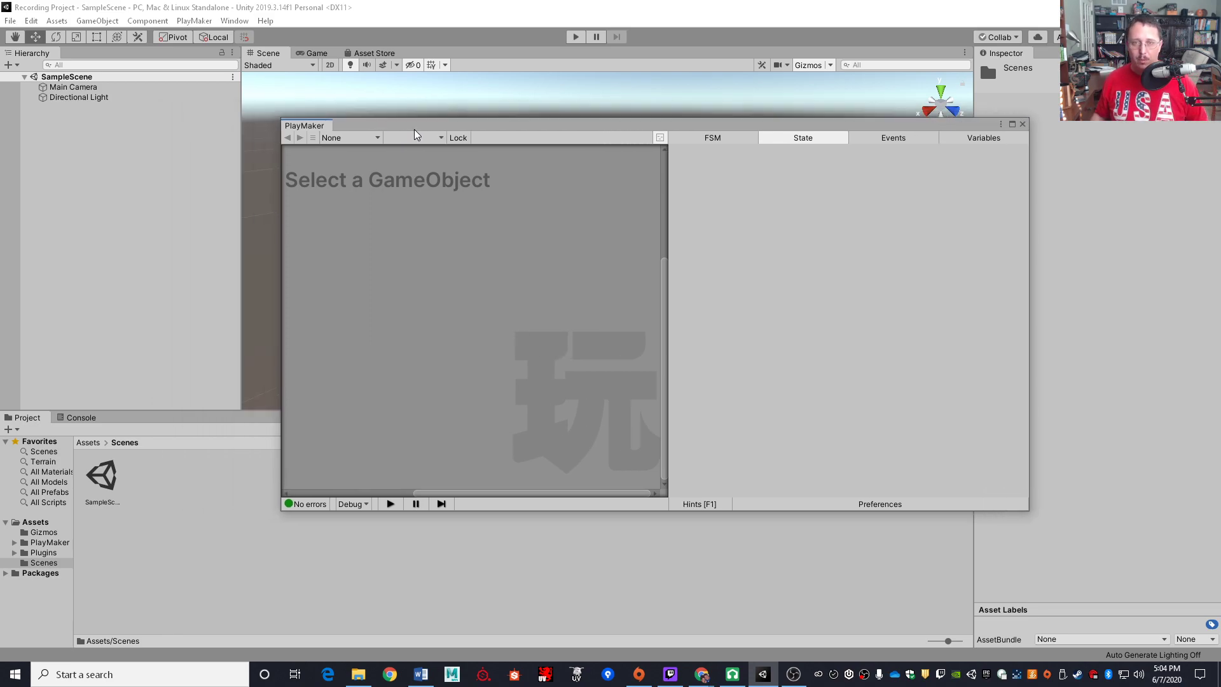
Dock the PlayMaker editor as a tab beside Scene and Game, and make its panel taller
left_click_drag(306, 125, 477, 54)
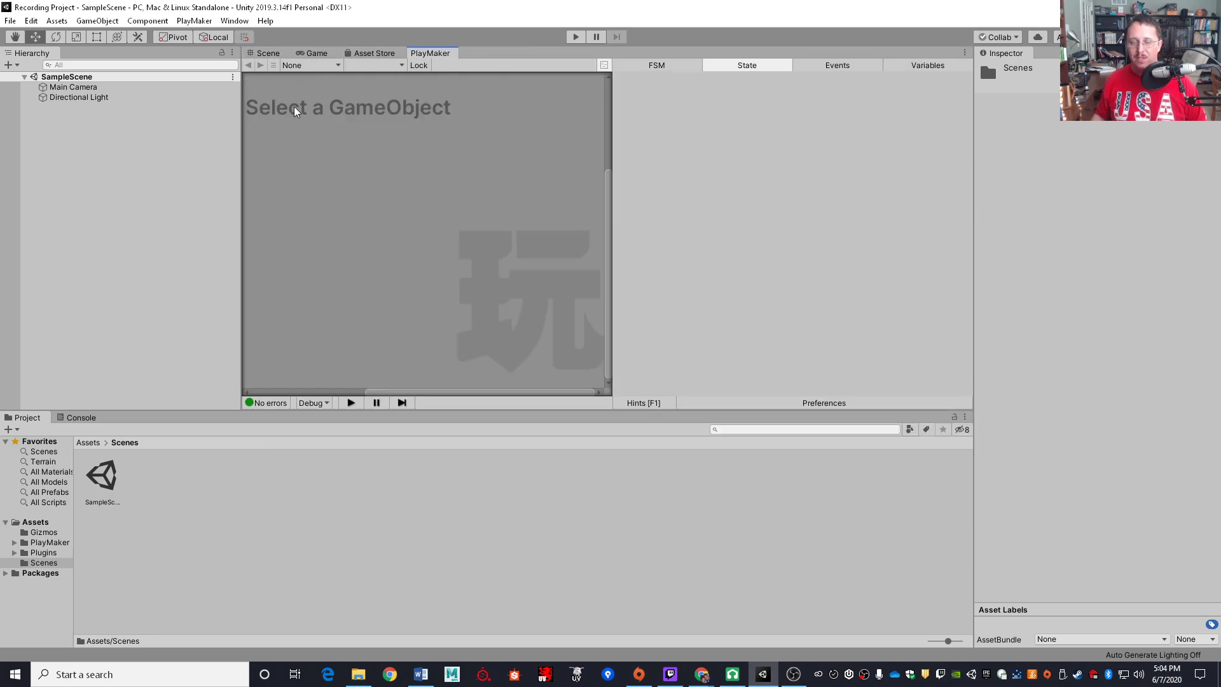
left_click(314, 54)
left_click(263, 55)
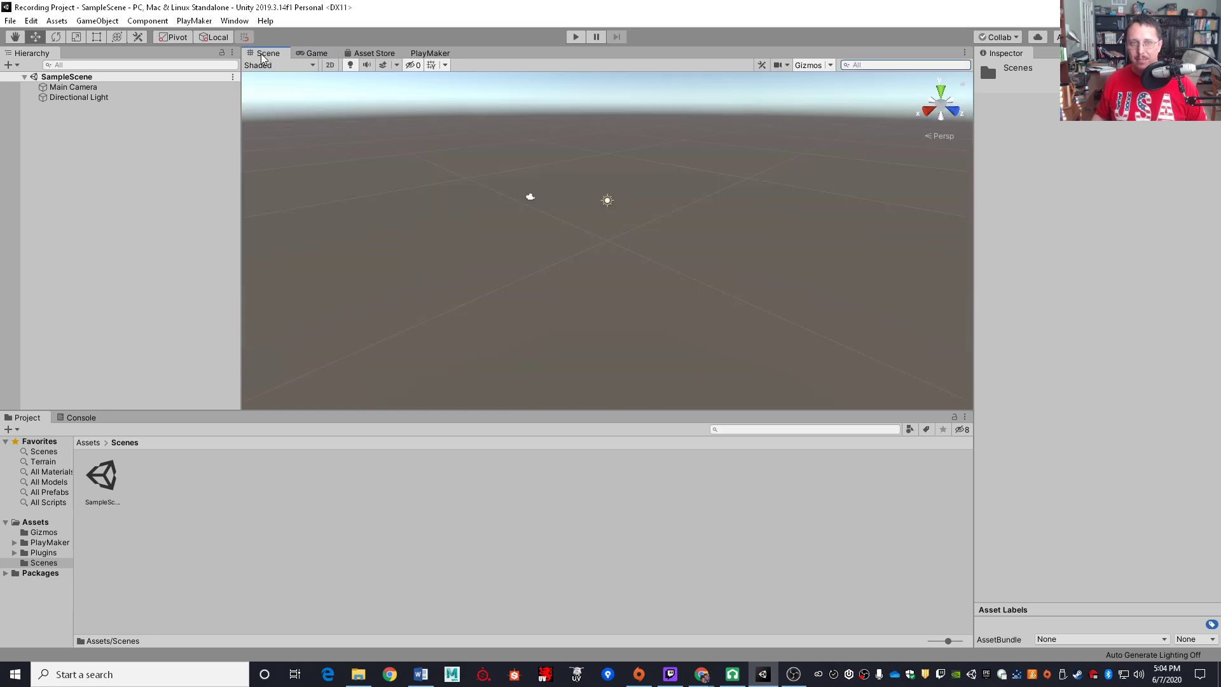
left_click(426, 55)
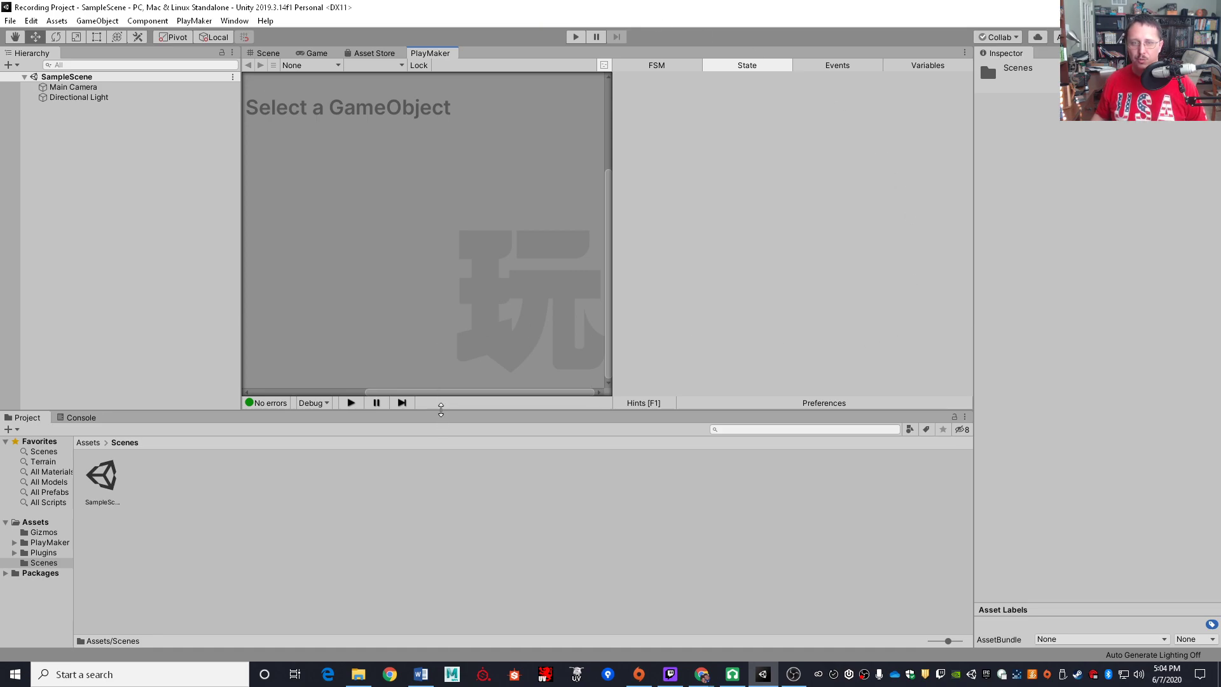
left_click_drag(440, 411, 441, 454)
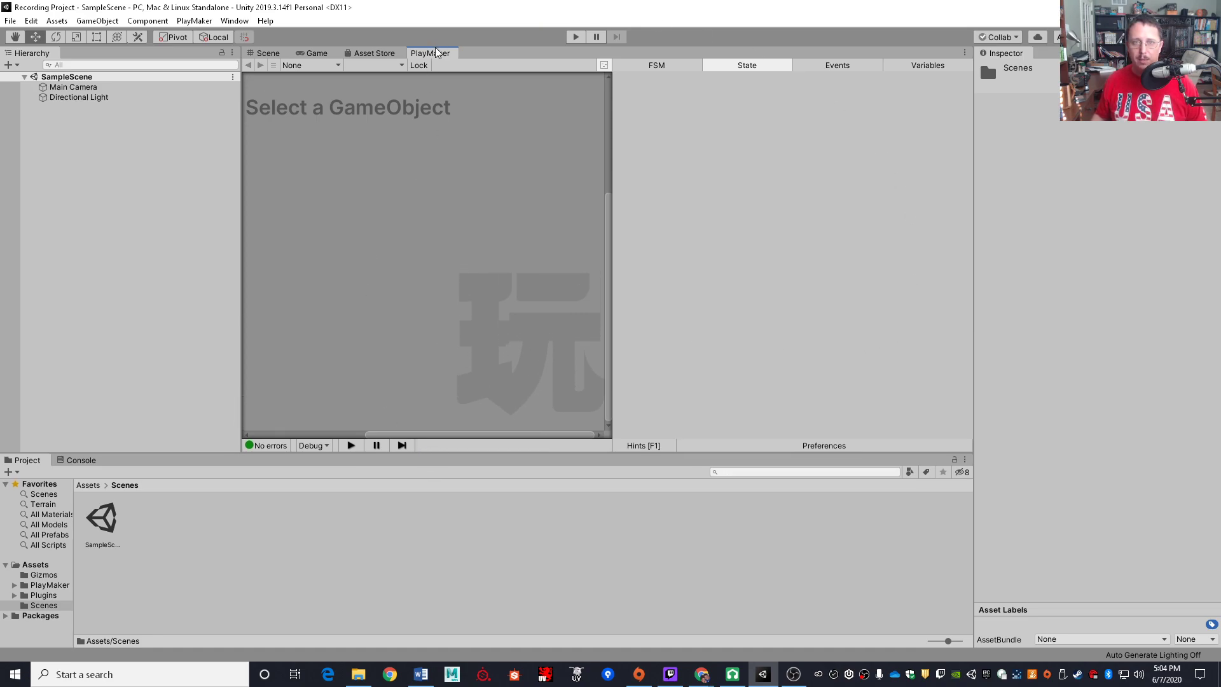
Open the PlayMaker Action Browser with the search cleared and dock it beside the Inspector
left_click(194, 20)
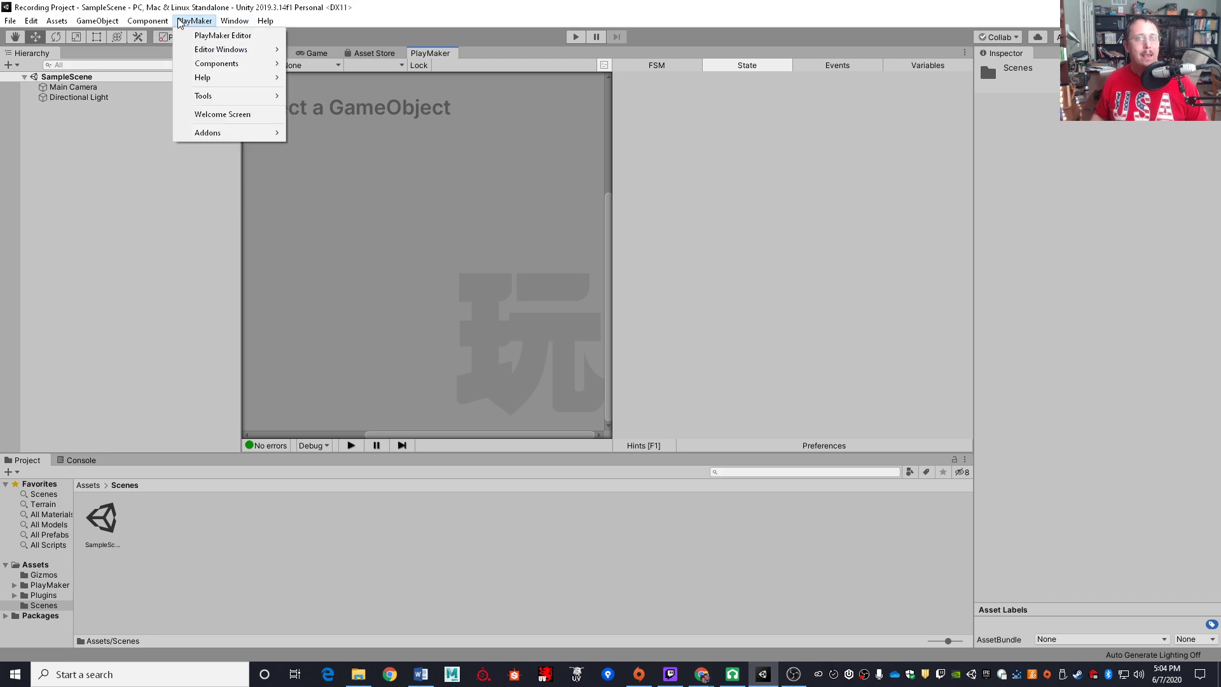
mouse_move(214, 52)
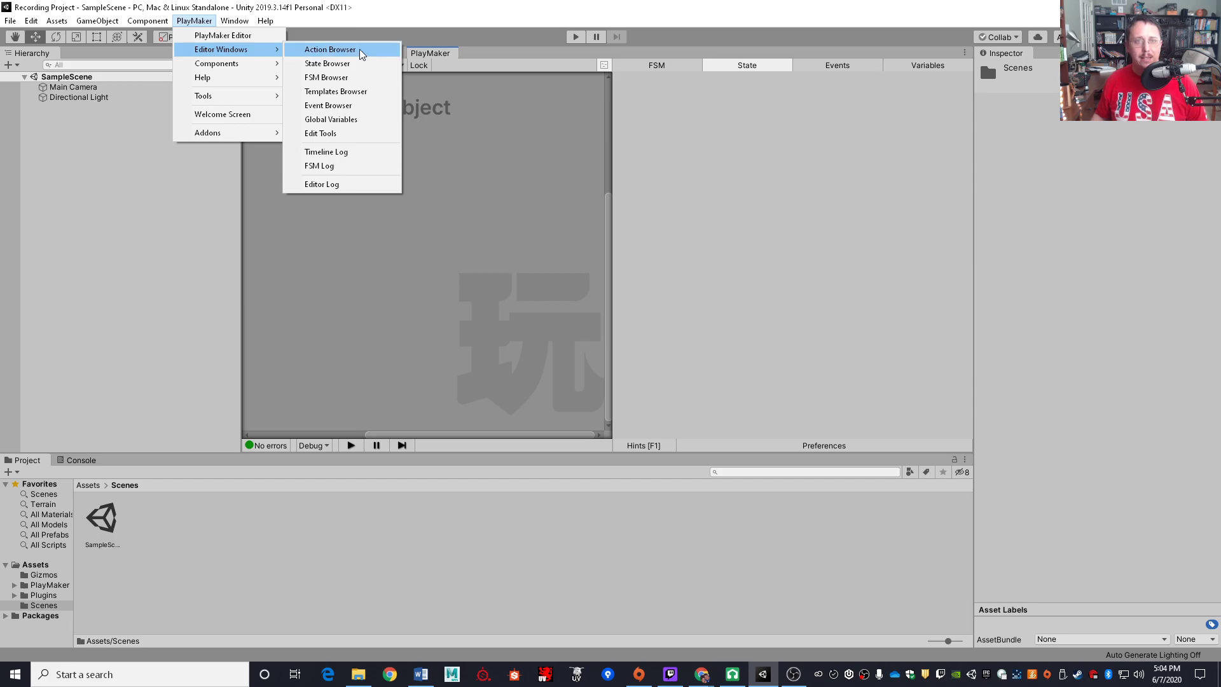
left_click(330, 49)
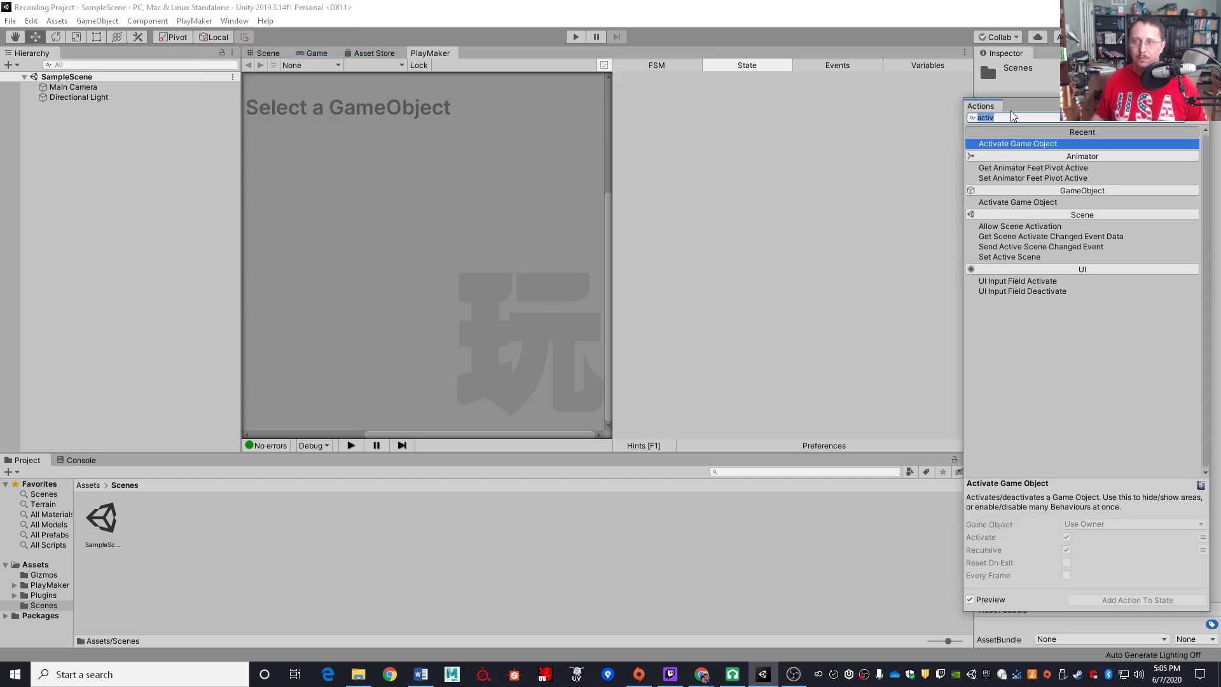
key("BackSpace")
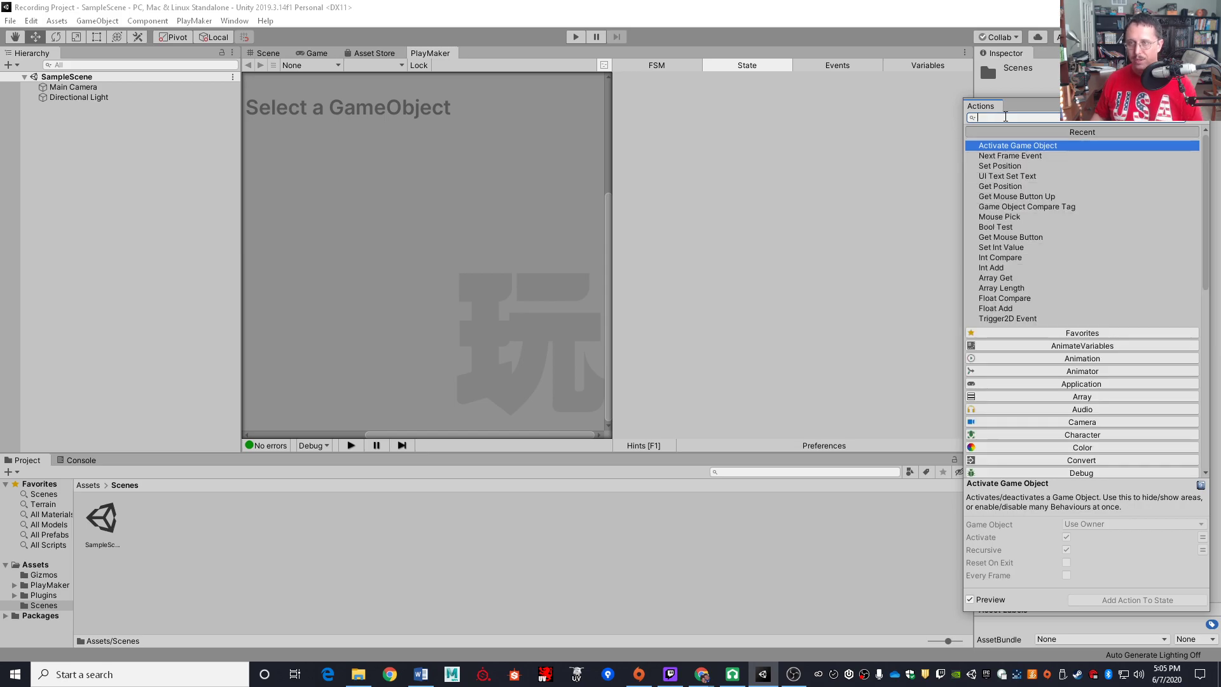
left_click_drag(982, 112, 1046, 56)
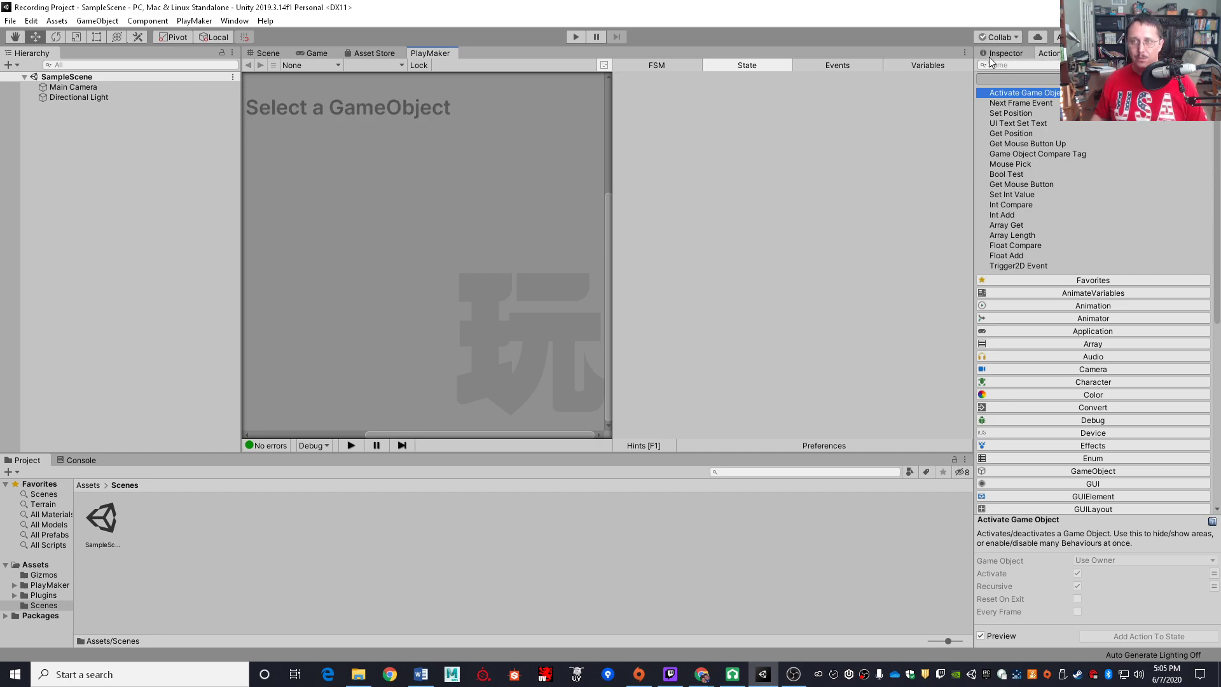
left_click(290, 138)
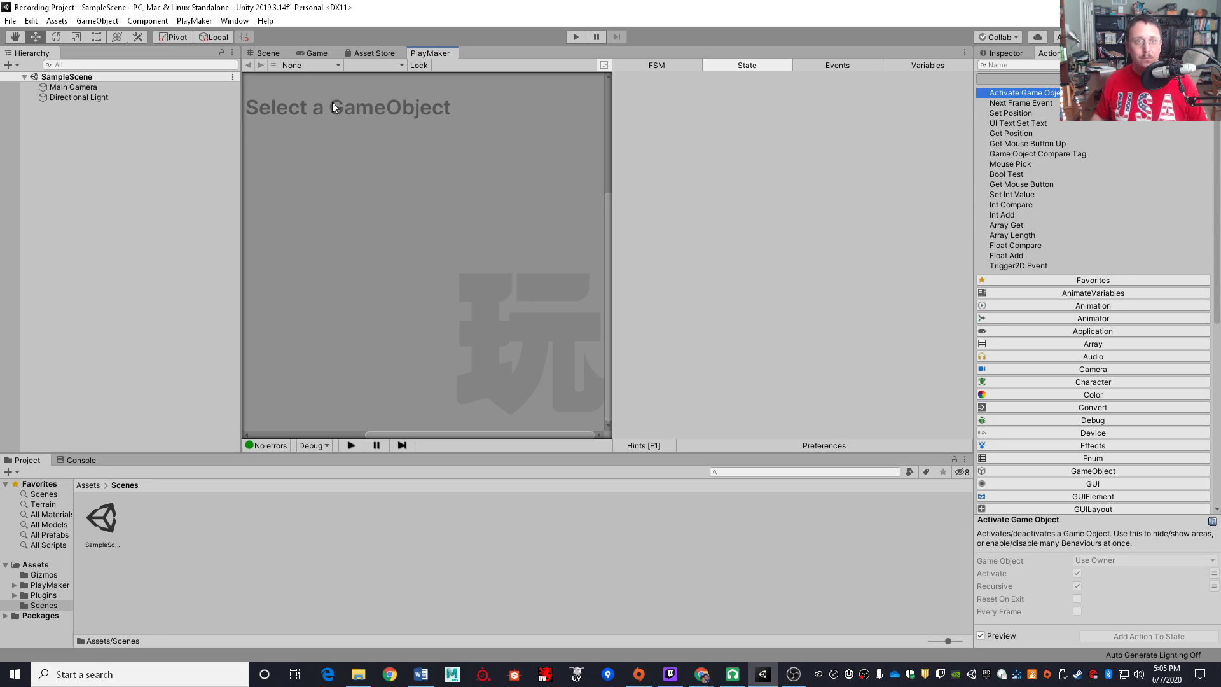
left_click(206, 23)
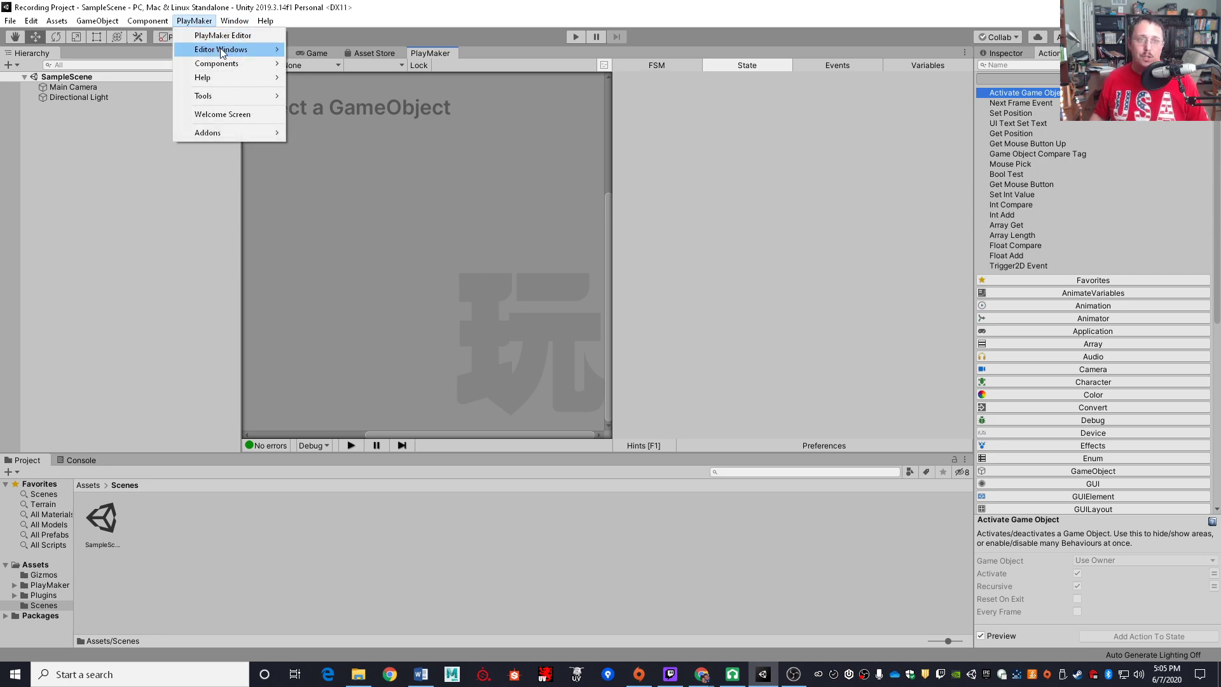
mouse_move(220, 49)
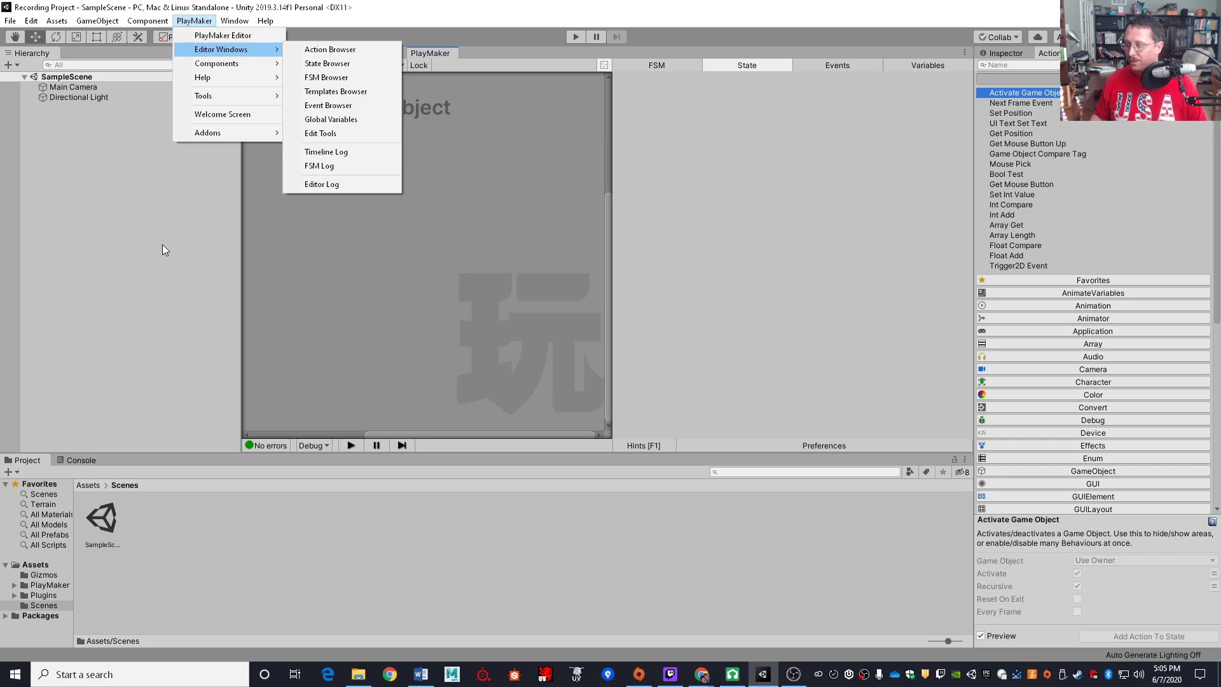
left_click(163, 245)
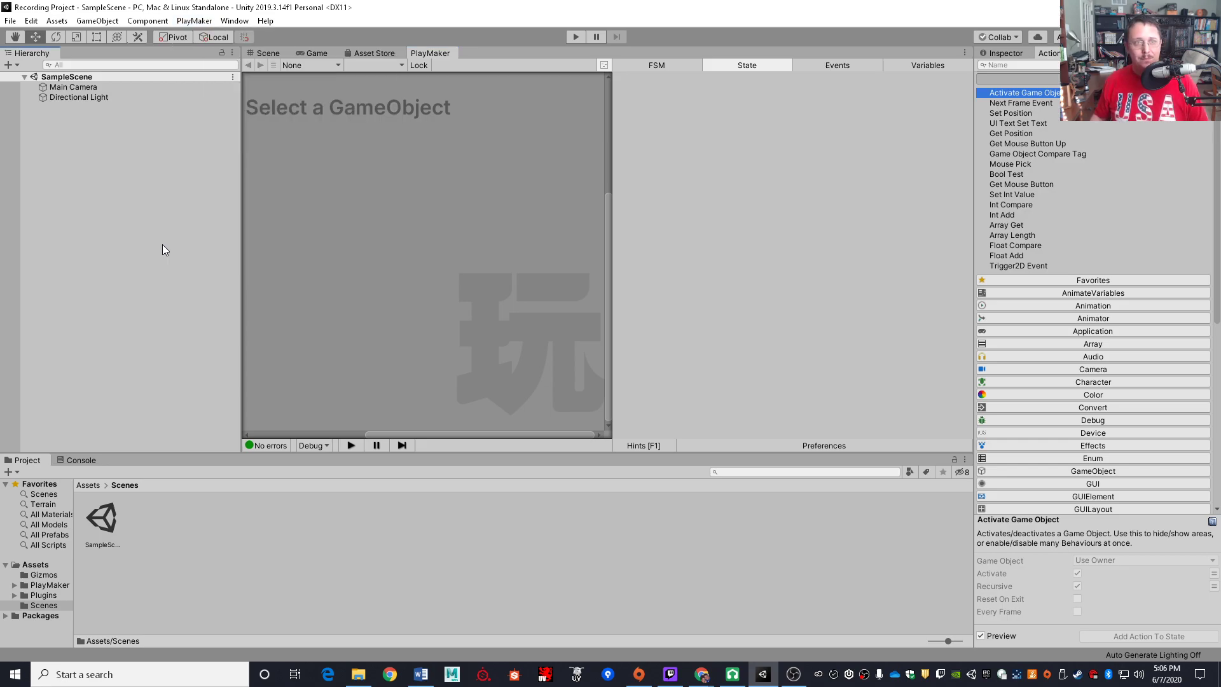